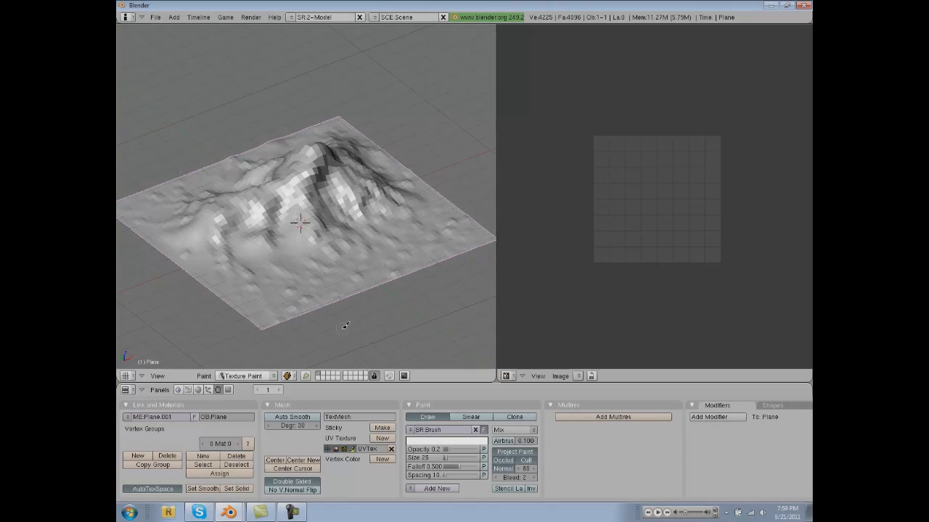
middle_click_drag(361, 290, 306, 245)
scroll(304, 246, "up", 1)
scroll(305, 245, "down", 2)
scroll(305, 244, "up", 1)
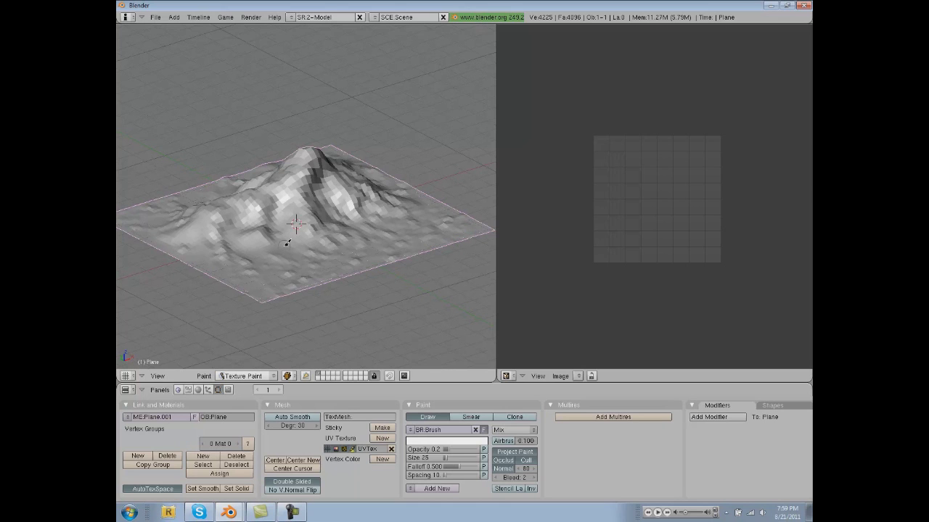
middle_click_drag(283, 302, 312, 267)
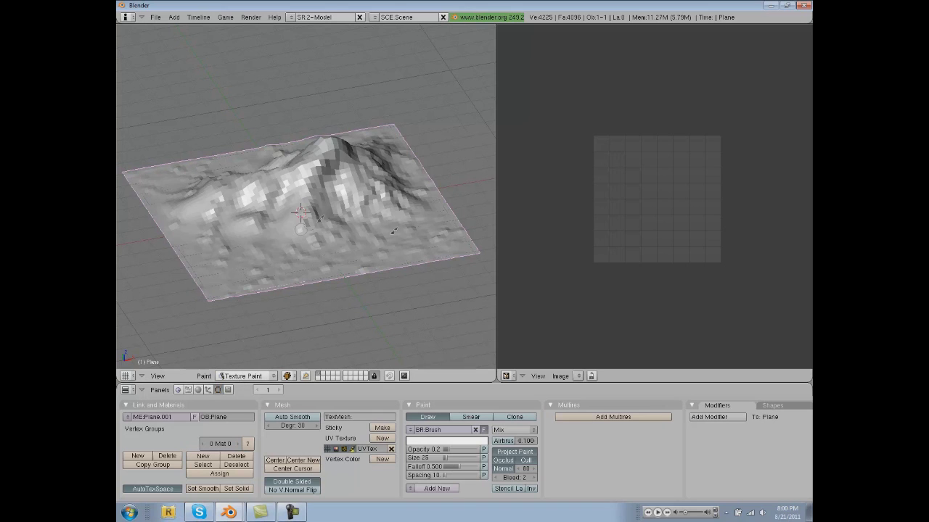
left_click(578, 376)
left_click(506, 376)
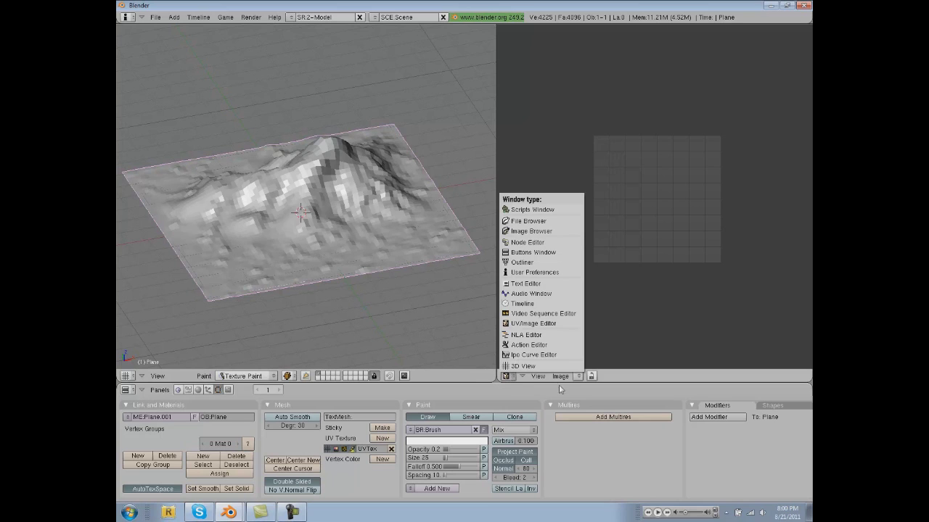
left_click(579, 376)
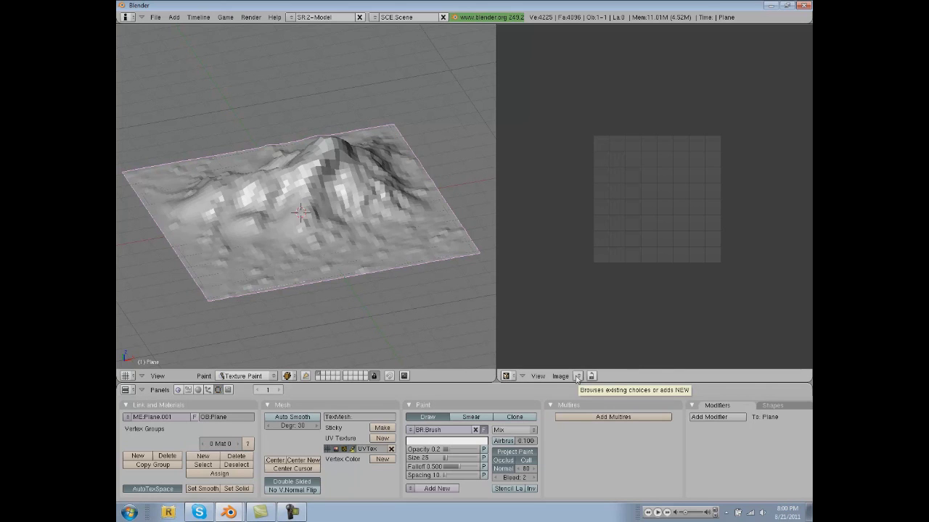
left_click(578, 376)
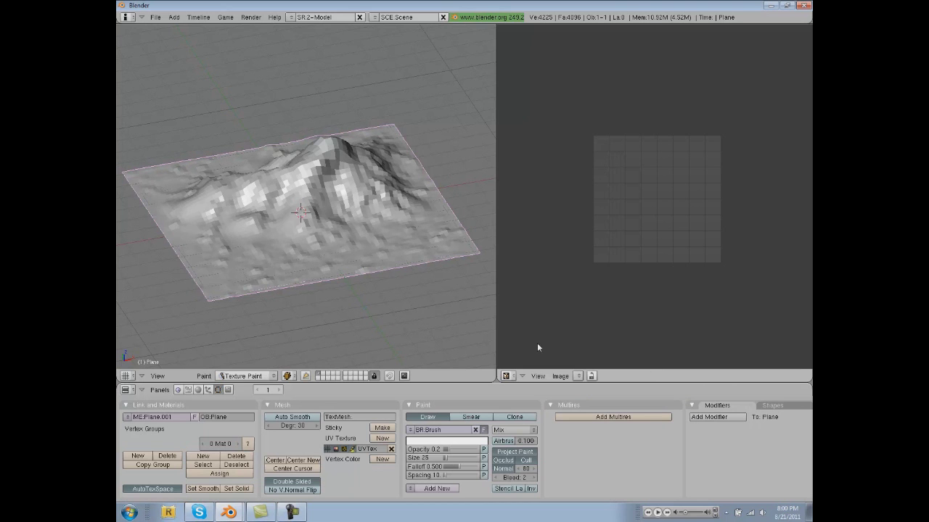
- Rename the terrain mesh's UV texture layer as terrain
middle_click_drag(450, 312, 267, 234)
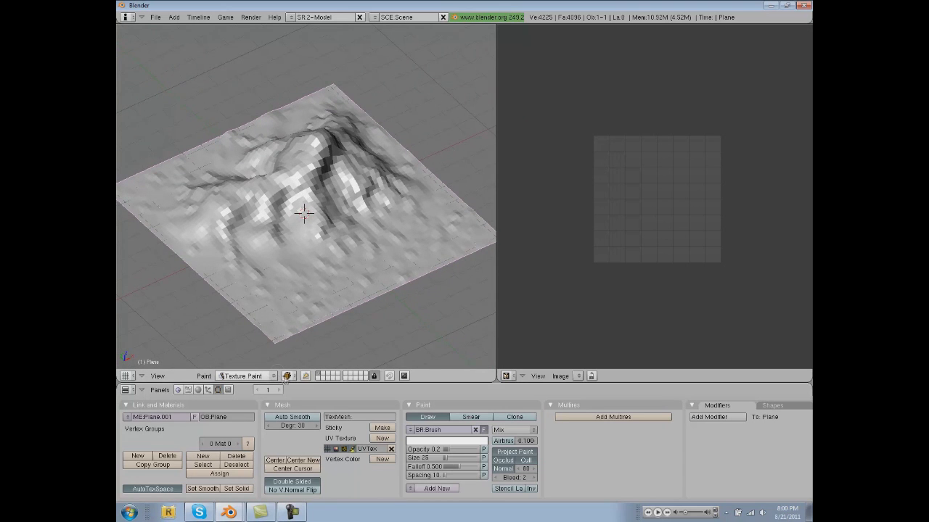
left_click(375, 450)
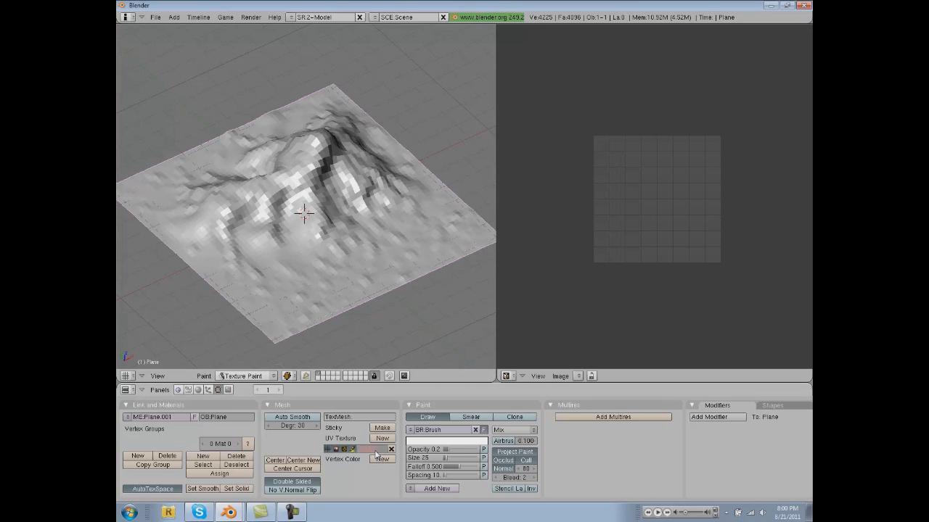
key("BackSpace")
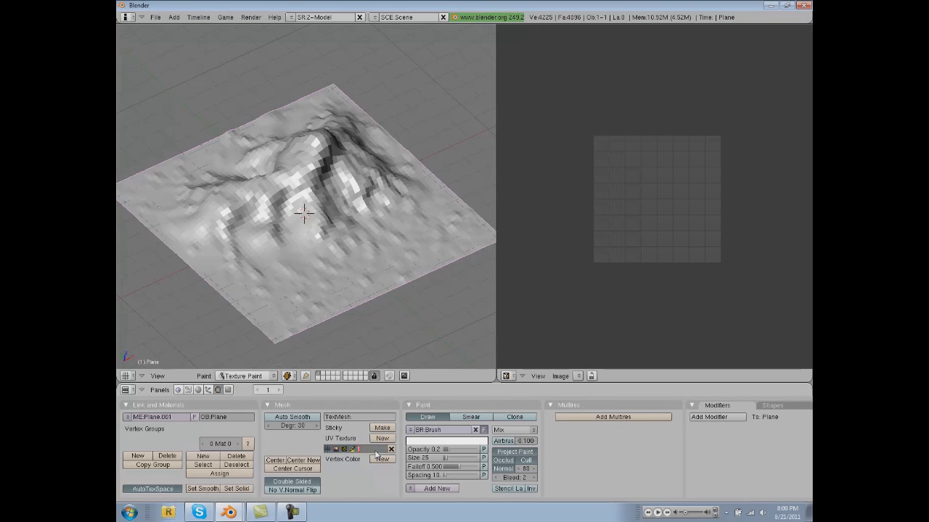
type("terrain")
key("Return")
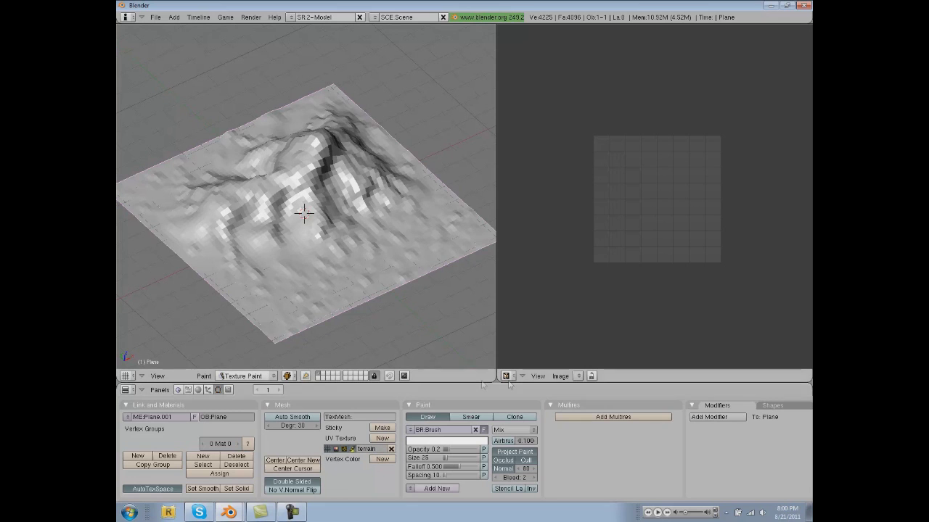
- Create a plain black 1024 × 1024 image named terrain
left_click(560, 375)
left_click(560, 365)
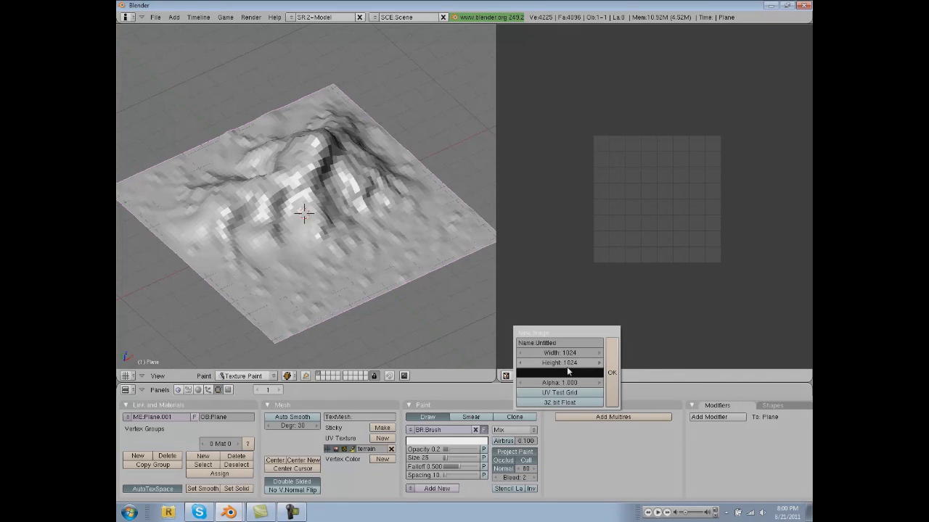
left_click(560, 344)
key("BackSpace")
type("te")
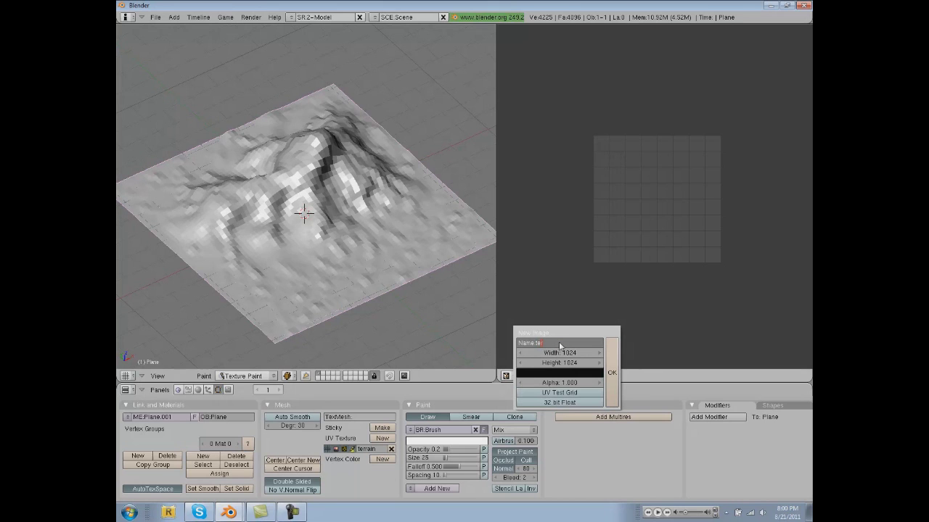
type("rrain")
key("Return")
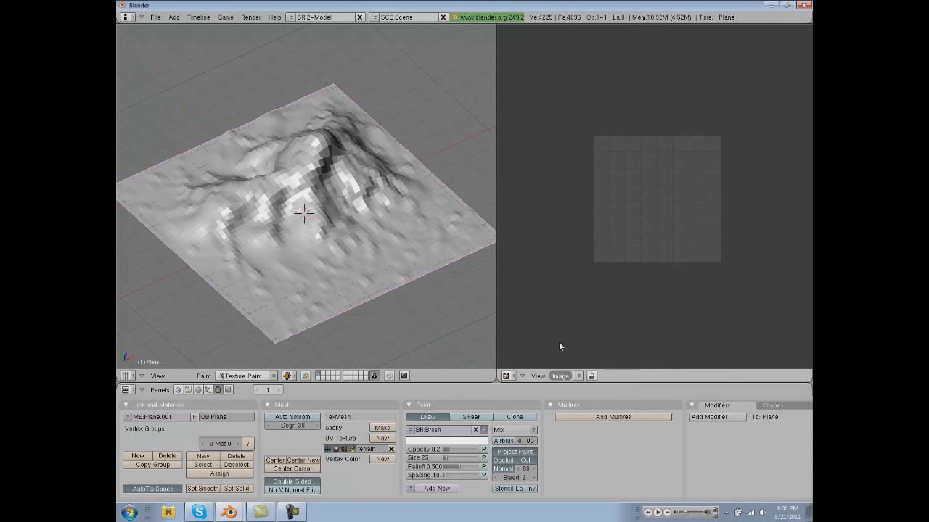
- Create a new 1024 × 1024 image named terrain, filled with the UV Test Grid pattern
left_click(561, 376)
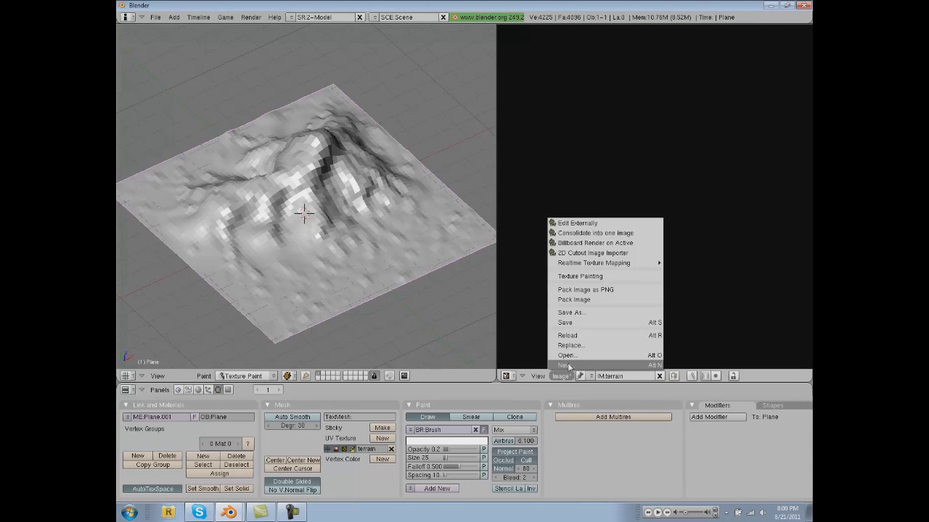
left_click(566, 351)
left_click(565, 340)
type("terra")
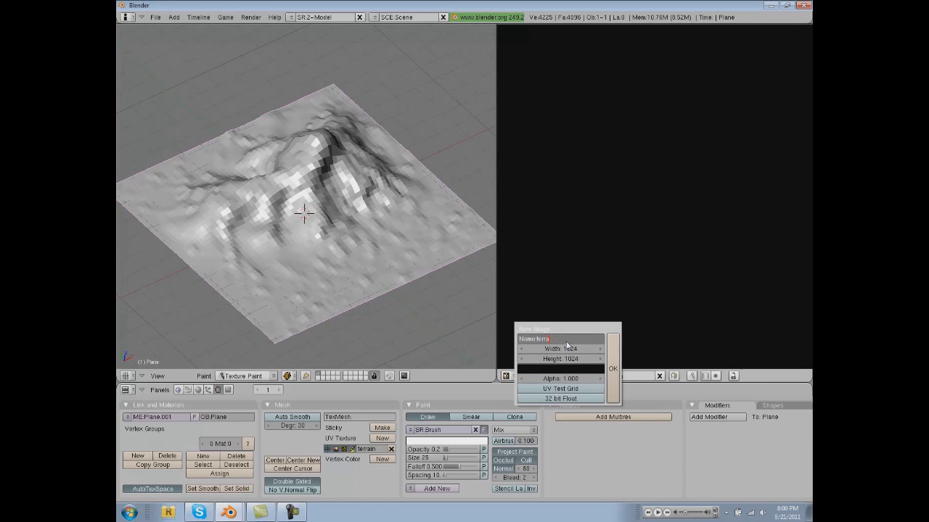
type("in")
key("Return")
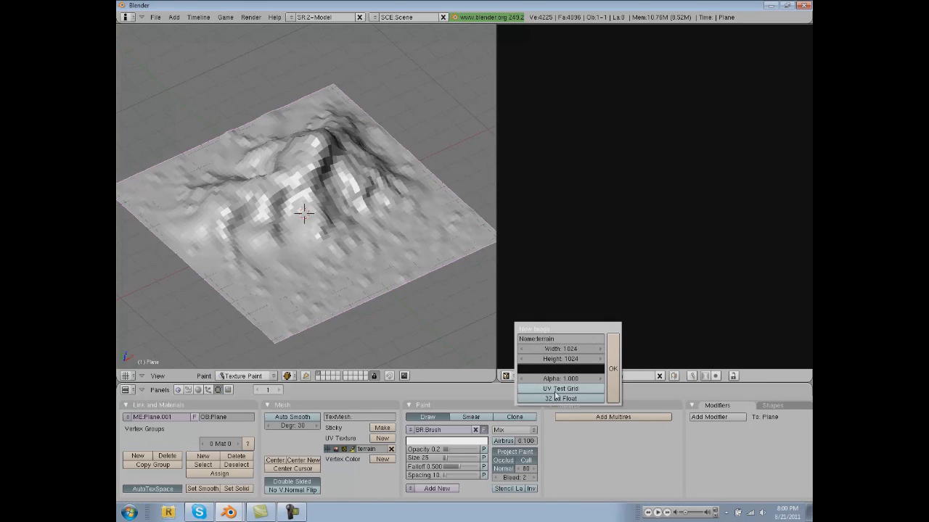
left_click(560, 389)
left_click(612, 368)
scroll(601, 266, "up", 2)
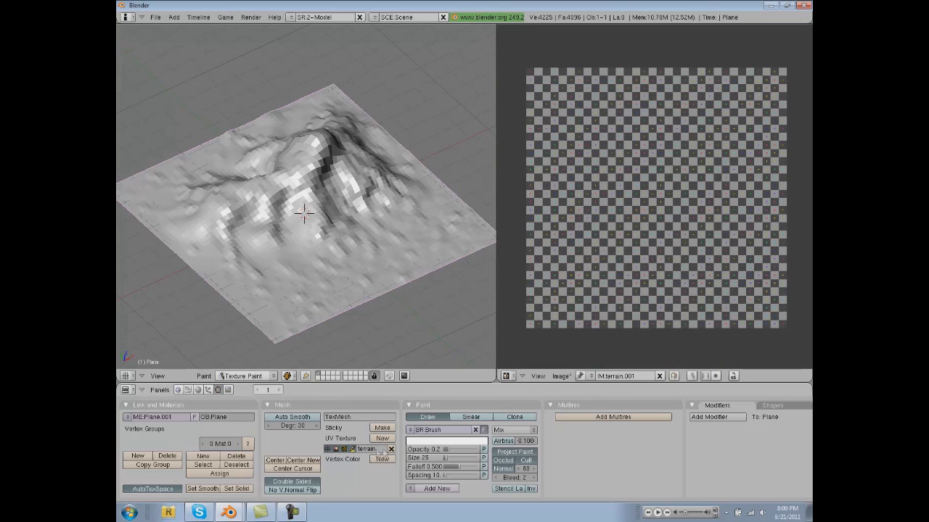
left_click(563, 376)
left_click(569, 366)
left_click(557, 342)
type("clone")
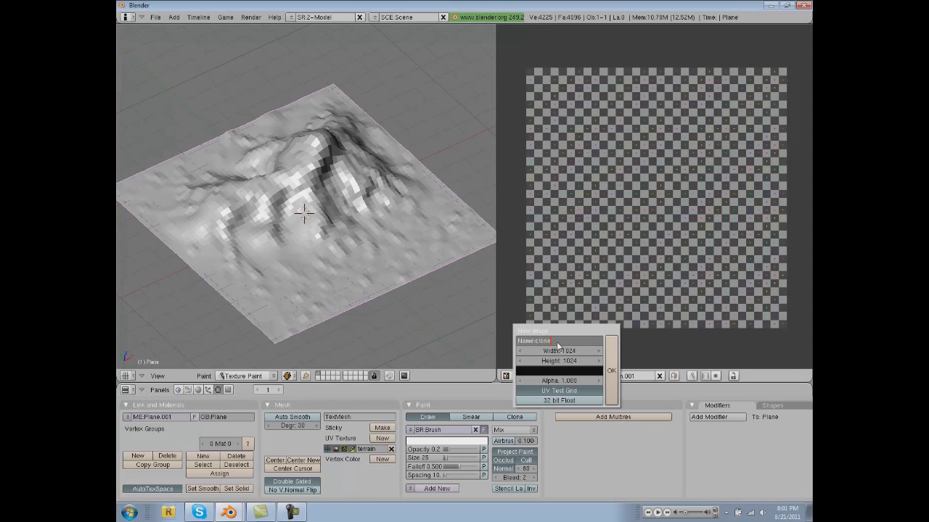
key("Return")
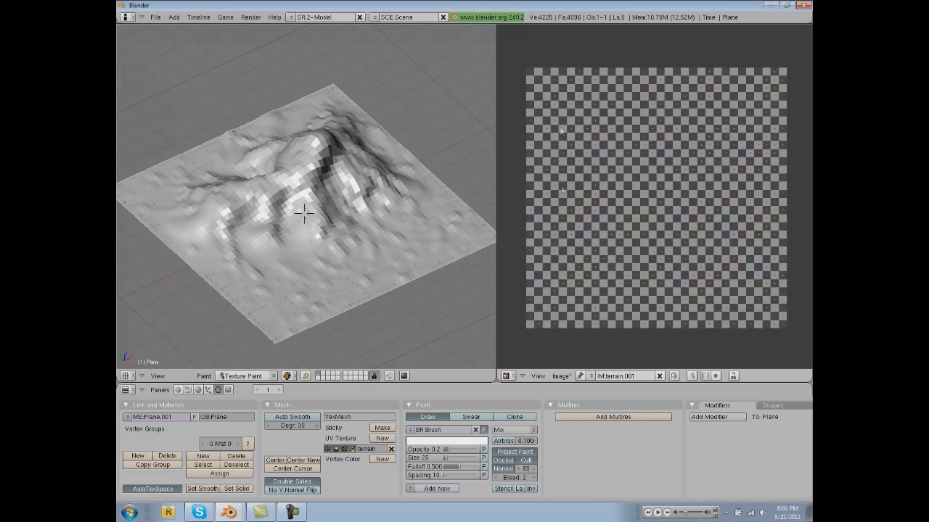
- Rename the test-grid image as terrain
left_click(643, 378)
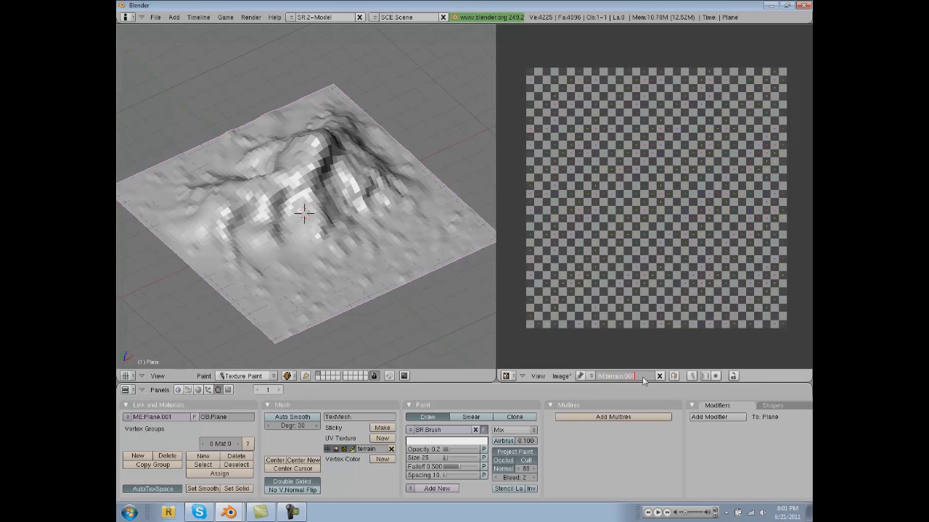
type("terrain")
key("Return")
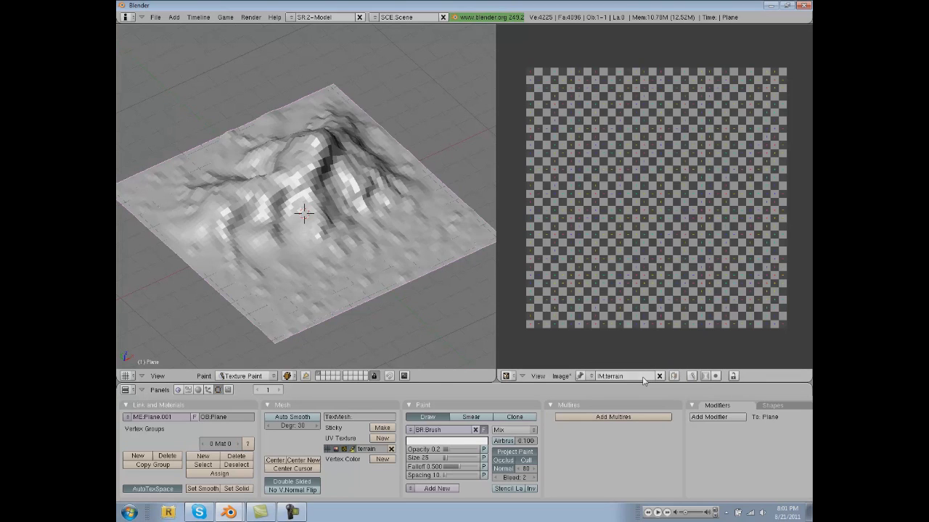
- Add a second UV texture layer to the mesh and name it clone
left_click(382, 439)
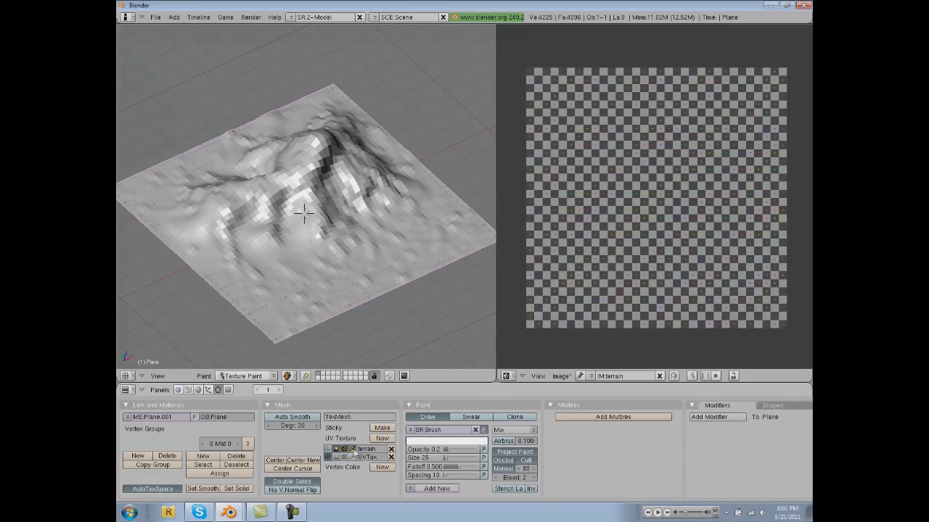
left_click(368, 459)
key("BackSpace")
type("clone")
key("Return")
- Display the GoodDirt.psd image in the image editor
left_click(592, 376)
middle_click_drag(312, 221, 361, 130)
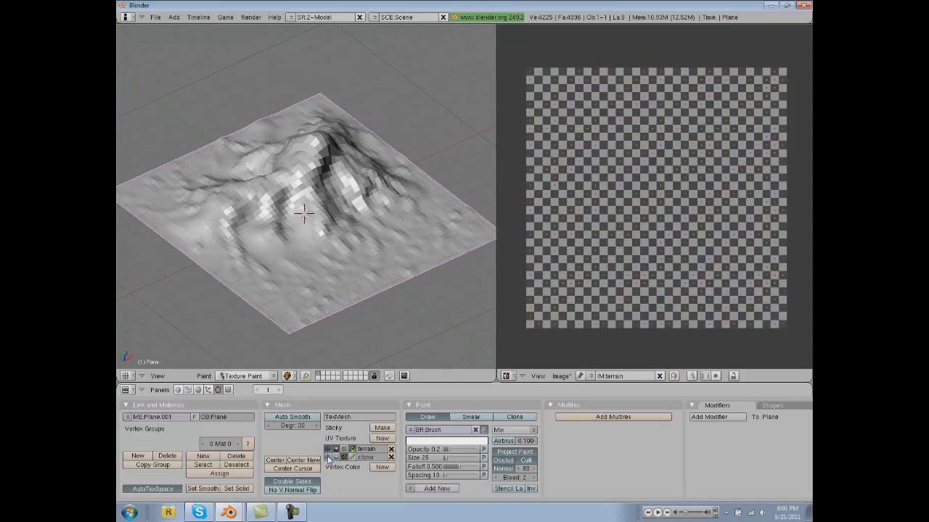
left_click(592, 376)
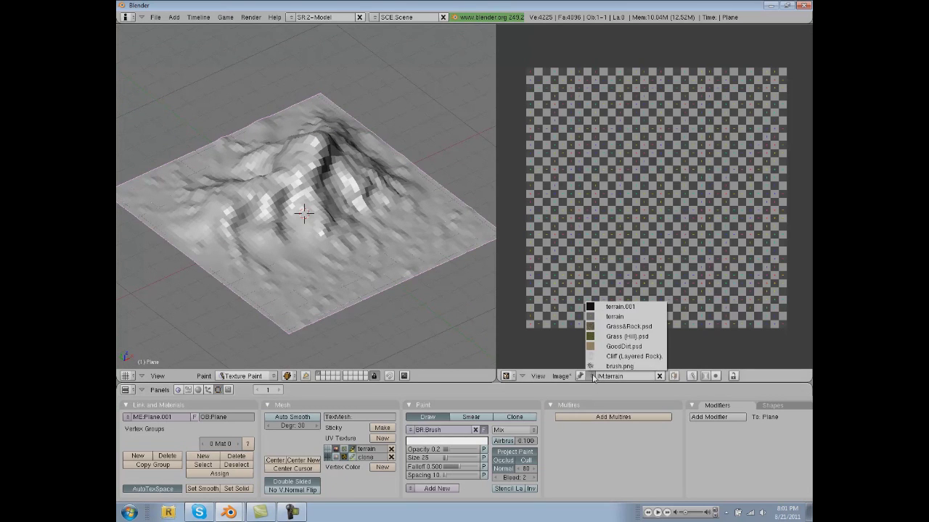
left_click(587, 342)
scroll(587, 343, "up", 1)
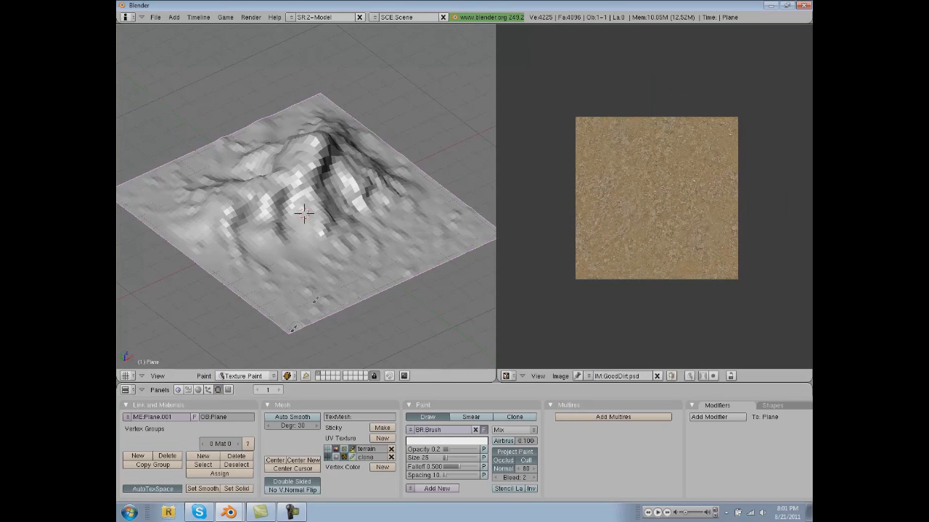
- Unwrap all faces of the terrain by projecting from the top view, so the UVs fill the whole image area
left_click(157, 376)
left_click(177, 294)
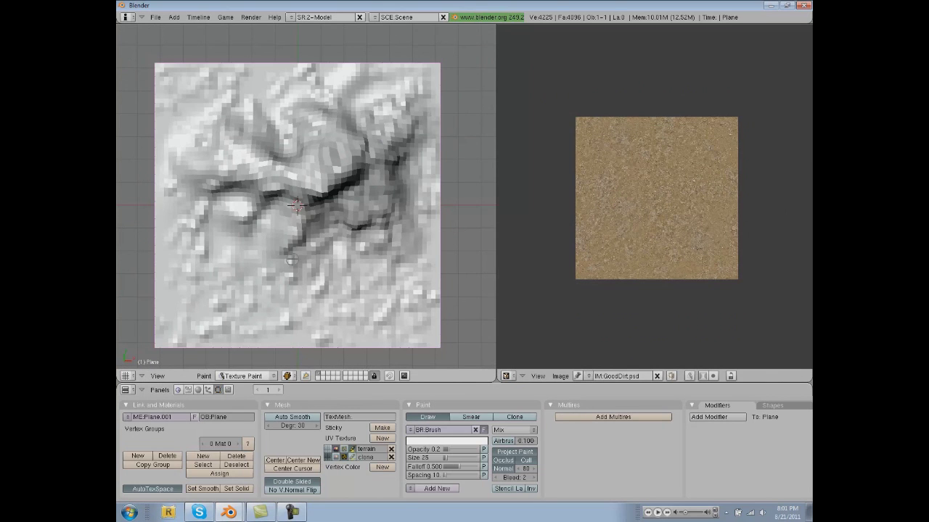
key("Tab")
key("a")
key("a")
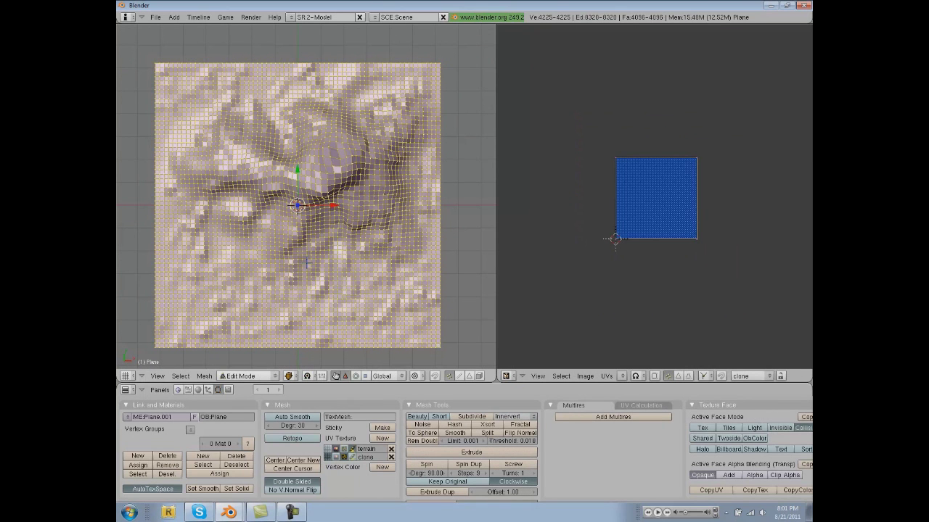
key("u")
left_click(287, 306)
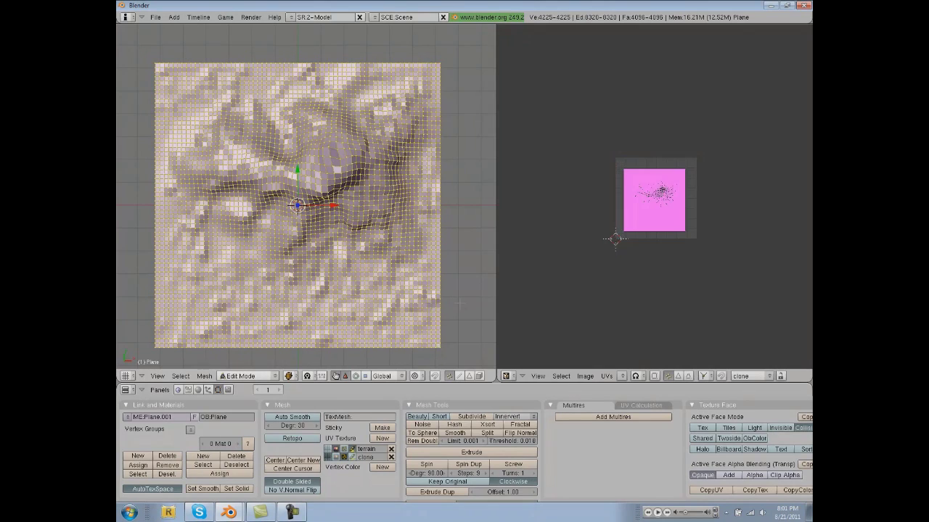
scroll(578, 297, "up", 2)
key("a")
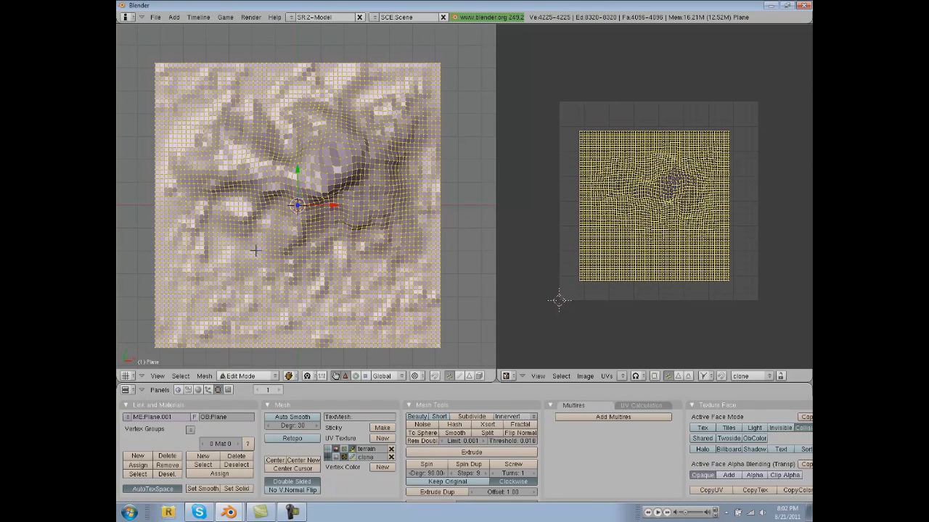
key("u")
left_click(225, 262)
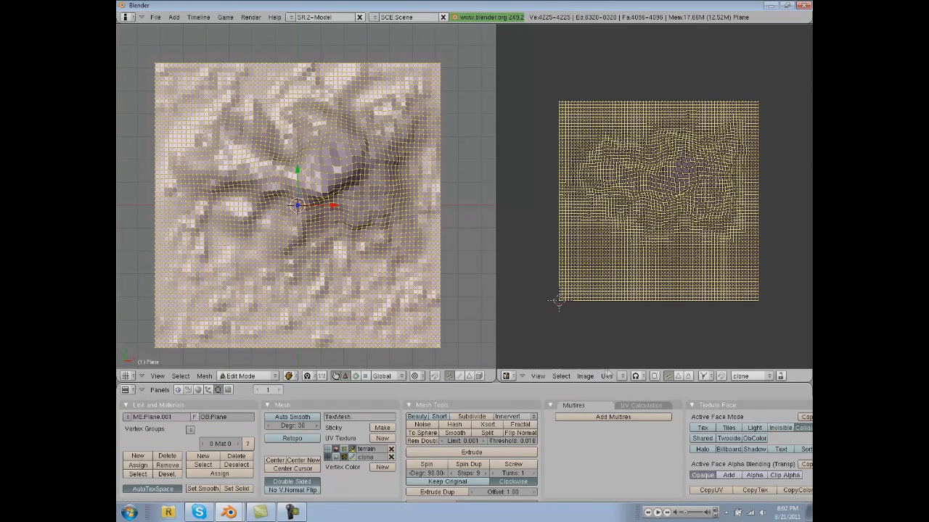
- Assign the GoodDirt.psd image to all terrain faces on the clone UV layer
left_click(623, 376)
left_click(634, 347)
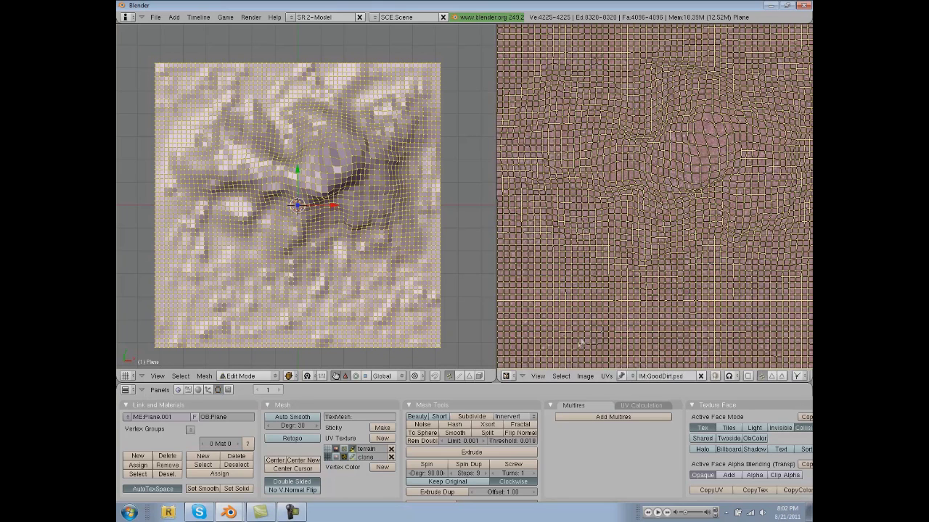
scroll(572, 331, "down", 5)
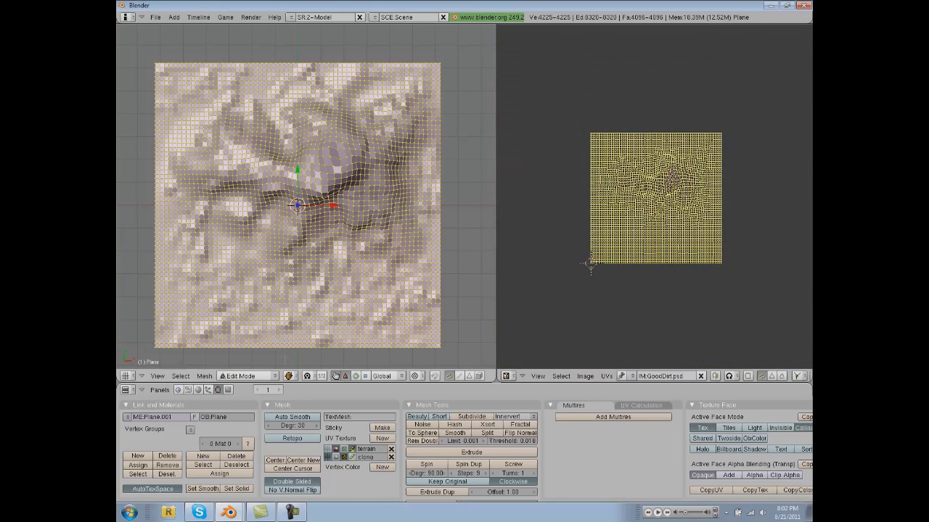
- Set the 3D viewport's draw type to textured and leave mesh editing to view the terrain
left_click(289, 377)
left_click(314, 328)
key("Tab")
mouse_move(342, 230)
middle_mouse_down()
mouse_move(351, 214)
mouse_move(348, 254)
middle_mouse_up()
- Scale up the terrain's clone-layer UVs beyond the image bounds so the dirt texture repeats across the mesh
key("Tab")
key("s")
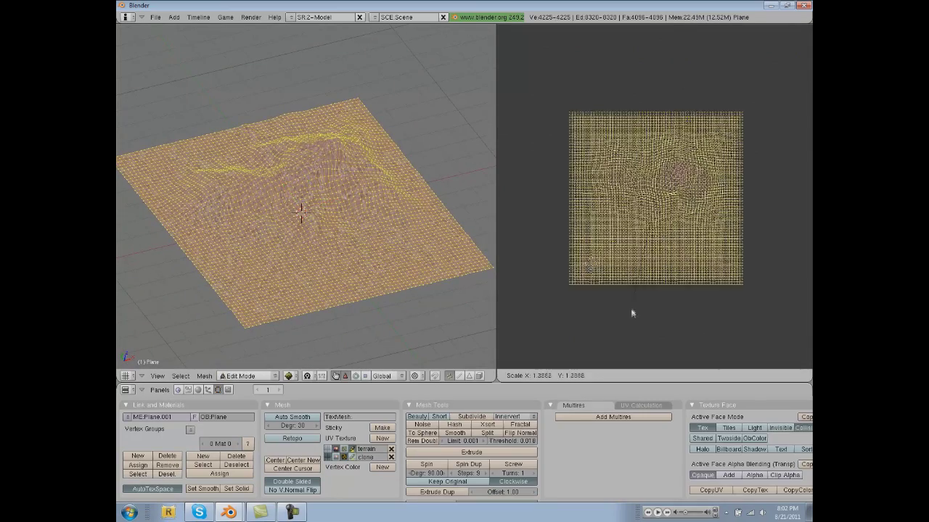
left_click(618, 342)
key("s")
left_click(614, 309)
key("Tab")
mouse_move(311, 241)
middle_mouse_down()
mouse_move(321, 206)
mouse_move(290, 239)
mouse_move(225, 193)
mouse_move(461, 271)
middle_mouse_up()
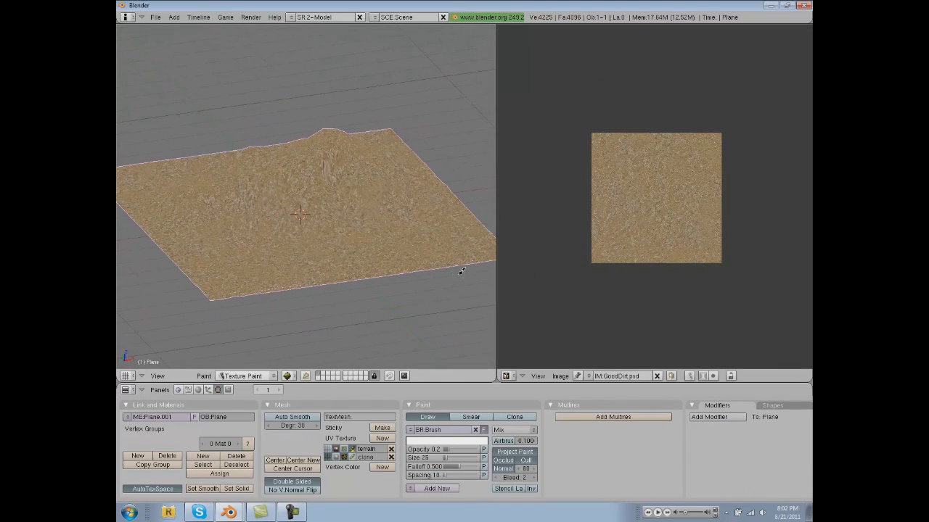
- Make the terrain UV layer active and switch the texture paint brush to Clone
left_click(328, 457)
middle_click_drag(288, 187, 293, 219)
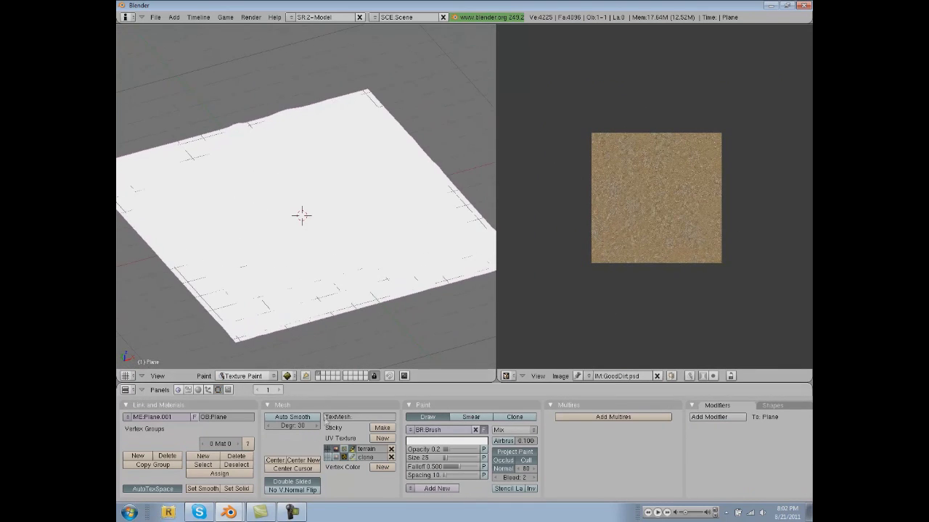
left_click(514, 417)
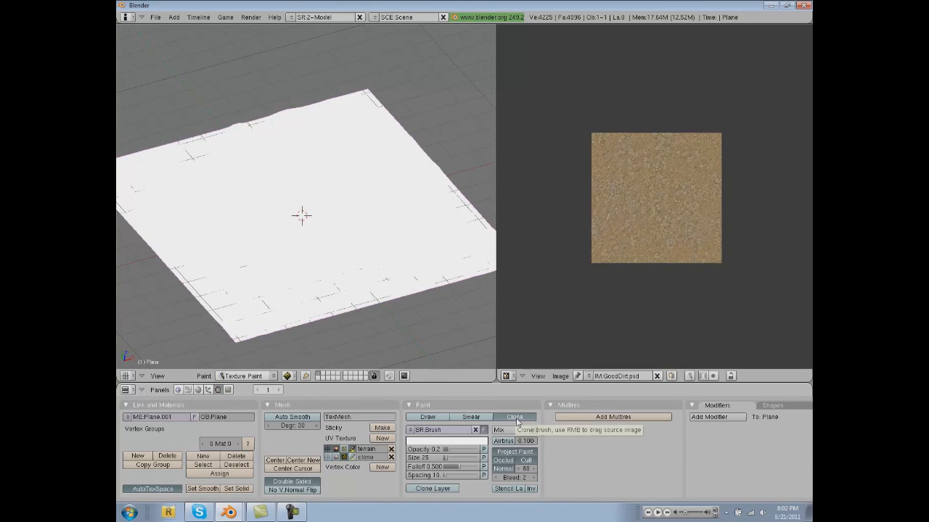
- Enable cloning from the clone UV layer and set the clone brush size to 58
left_click(451, 488)
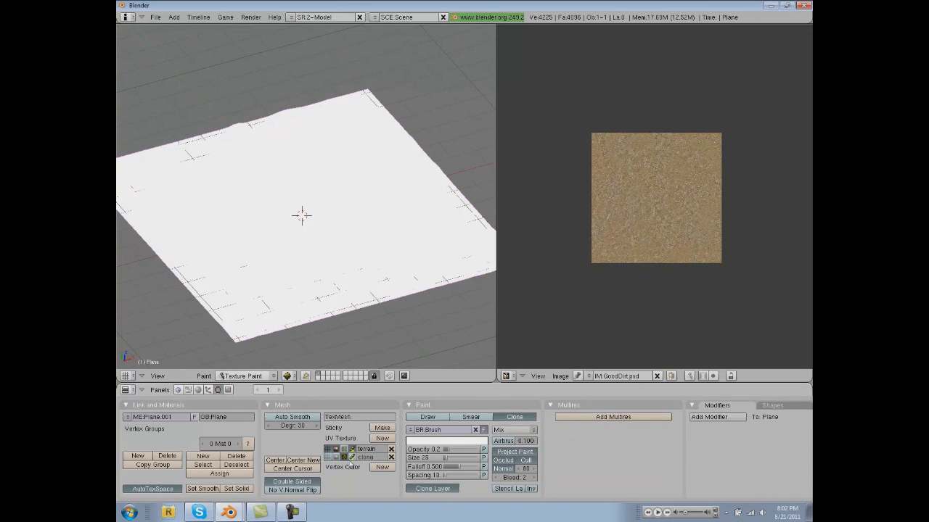
mouse_move(312, 335)
middle_mouse_down()
mouse_move(233, 273)
mouse_move(326, 259)
mouse_move(353, 314)
middle_mouse_up()
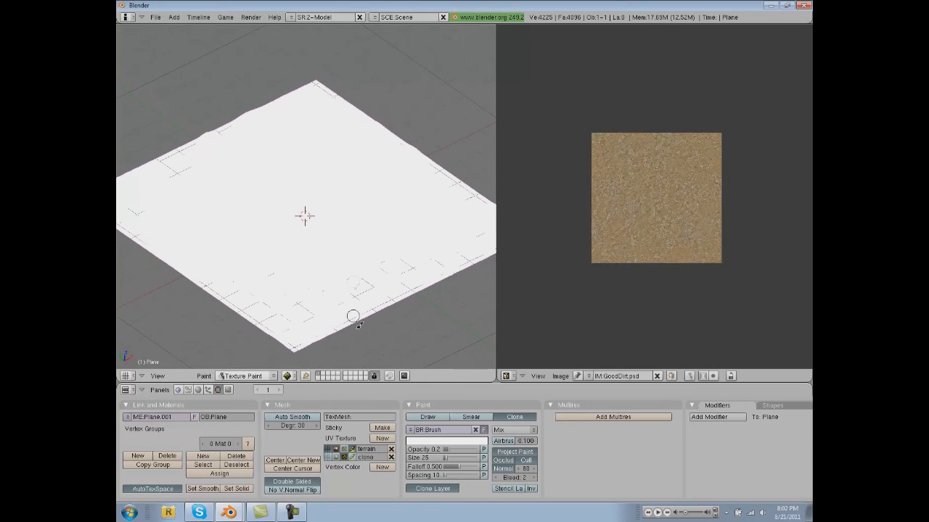
left_click(498, 441)
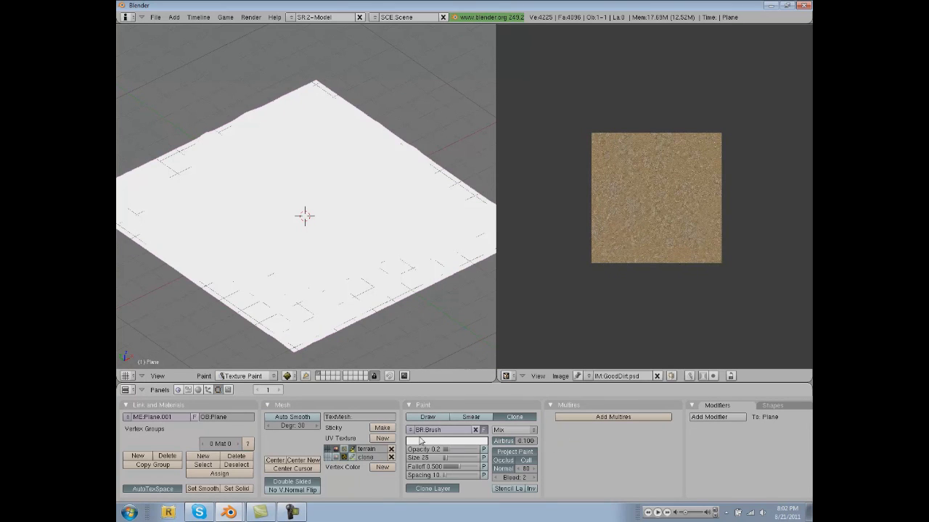
left_click_drag(444, 458, 463, 458)
- Try a clone stroke on the terrain with the clone UV layer active, and return to the terrain UV layer
left_click(328, 457)
left_click_drag(316, 266, 305, 293)
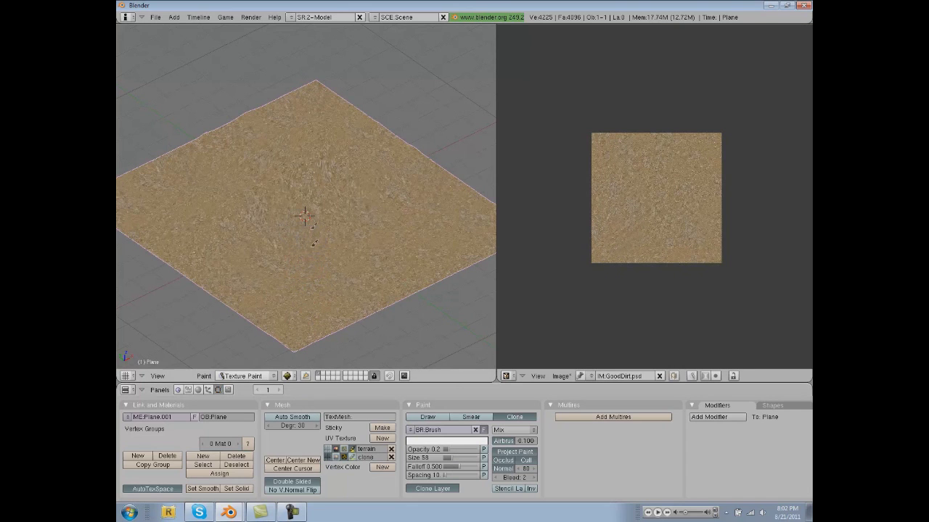
left_click(328, 450)
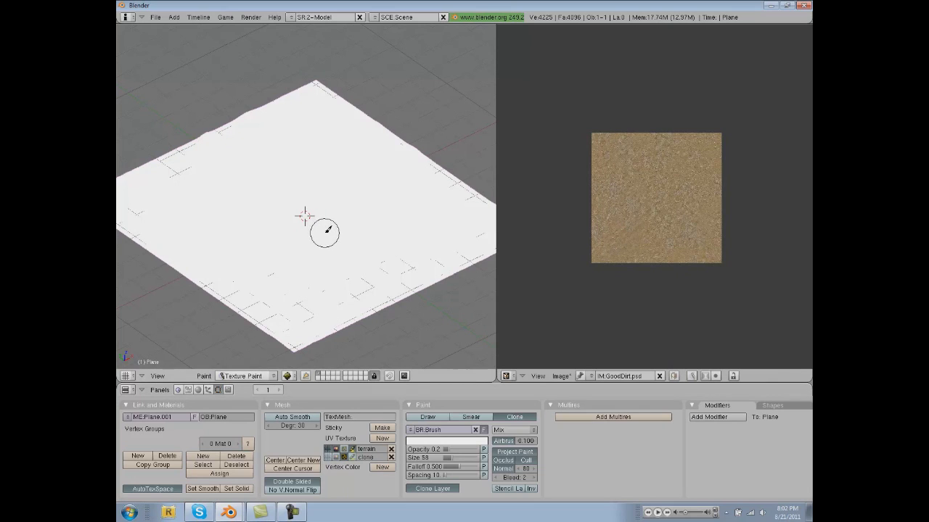
left_click(425, 417)
- Switch to top view and assign the terrain image to all faces on the terrain UV layer
left_click(172, 377)
left_click(174, 292)
key("Tab")
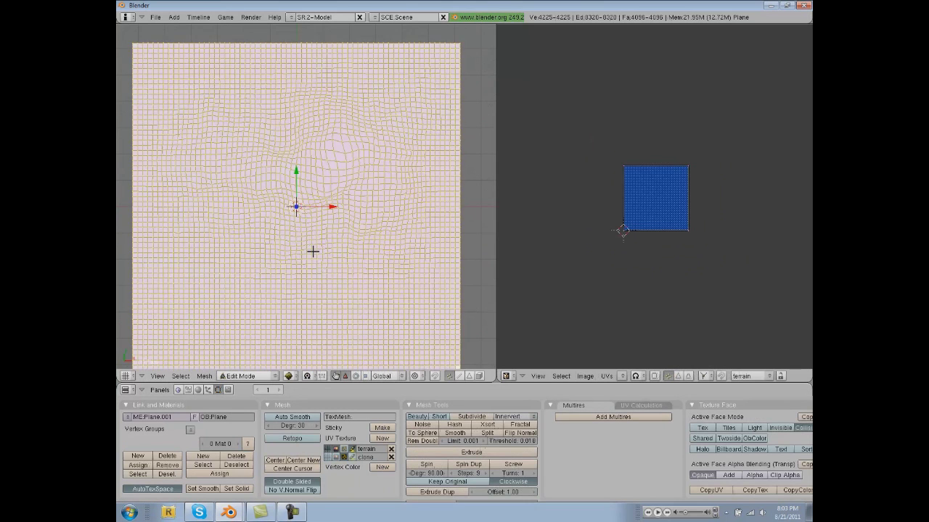
key("Home")
left_click(622, 376)
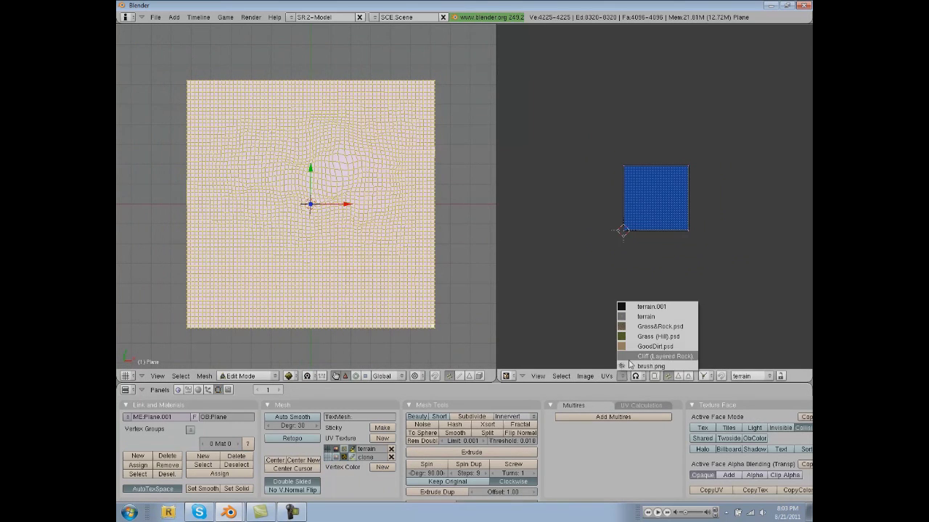
left_click(642, 316)
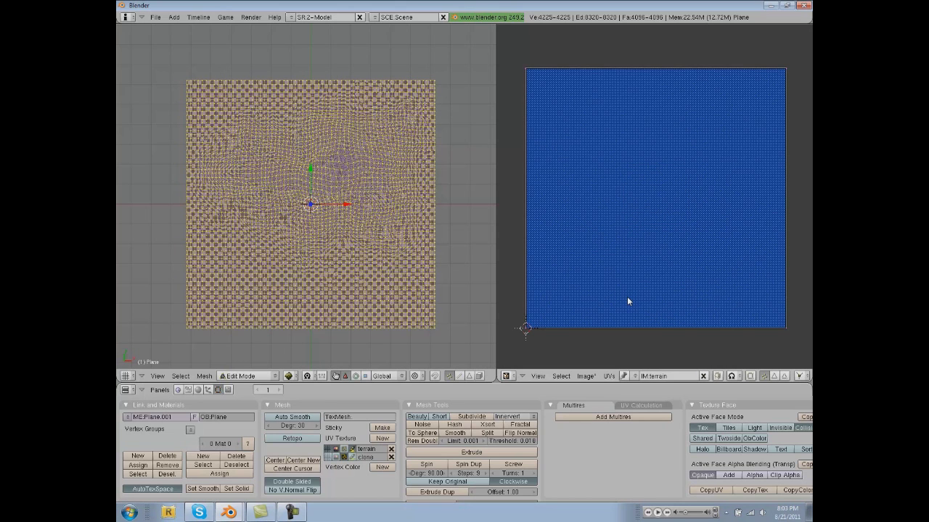
scroll(615, 288, "down", 1)
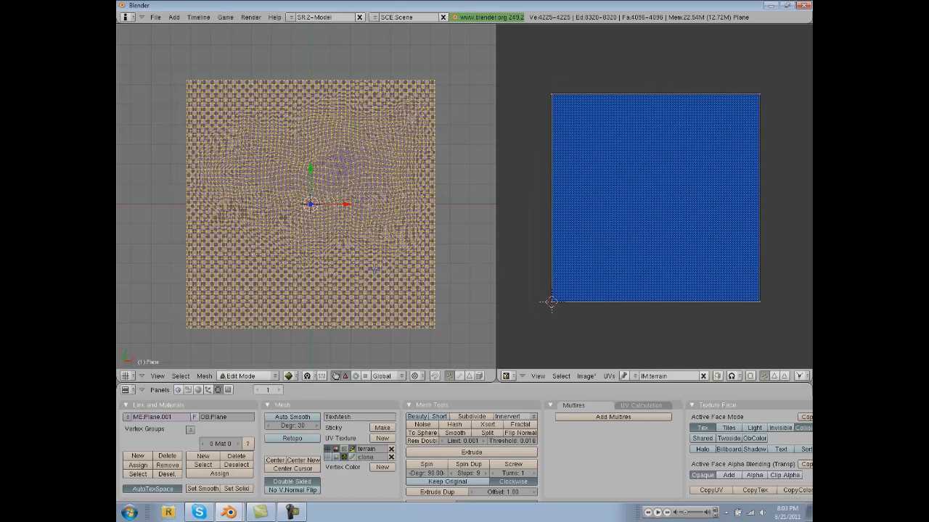
key("Tab")
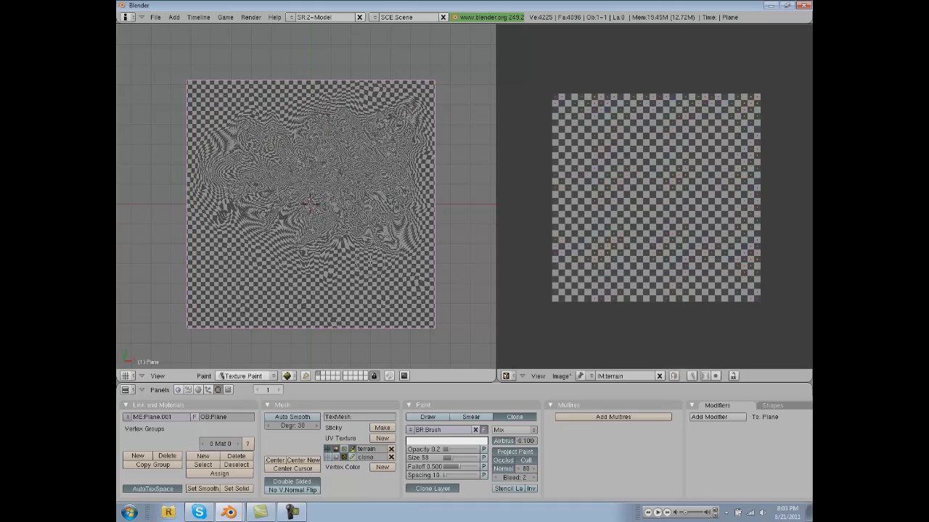
- Unwrap the terrain mesh by projecting its faces from the top view so the UVs fill the terrain image
key("Tab")
key("u")
left_click(370, 262)
scroll(612, 231, "up", 2)
scroll(623, 243, "down", 1)
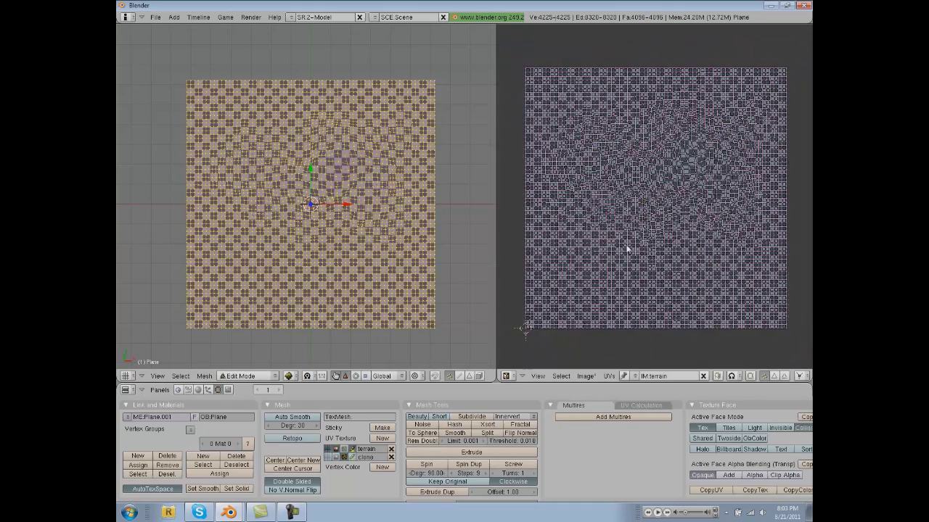
key("Tab")
- Clone-paint a patch of dirt on the checkered terrain from the foot of the hill toward the near corner
middle_click_drag(396, 251, 211, 231)
mouse_move(290, 242)
left_mouse_down()
mouse_move(322, 249)
mouse_move(299, 230)
mouse_move(237, 303)
mouse_move(216, 294)
mouse_move(207, 250)
mouse_move(231, 245)
mouse_move(319, 185)
mouse_move(310, 153)
mouse_move(290, 203)
left_mouse_up()
scroll(307, 247, "up", 3)
scroll(307, 247, "up", 2)
scroll(334, 323, "down", 4)
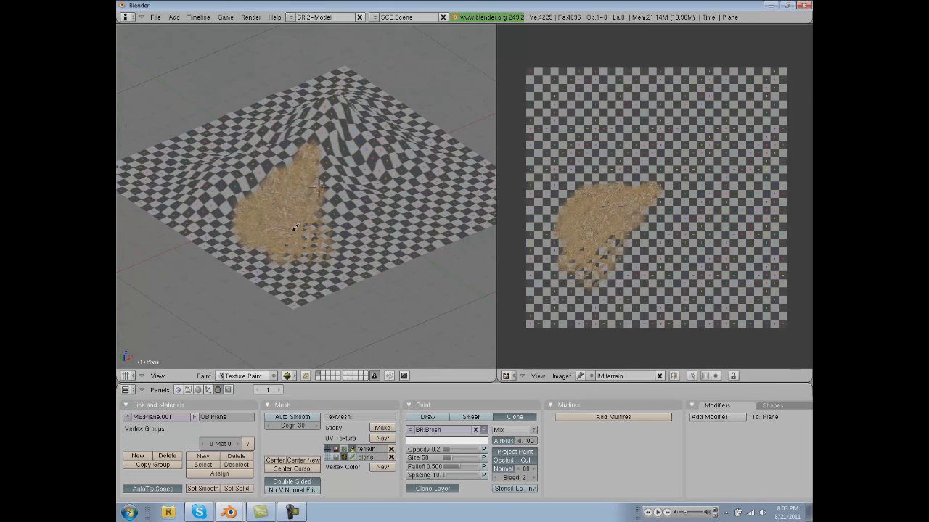
middle_click_drag(321, 210, 305, 222, "shift")
left_click_drag(297, 220, 293, 256)
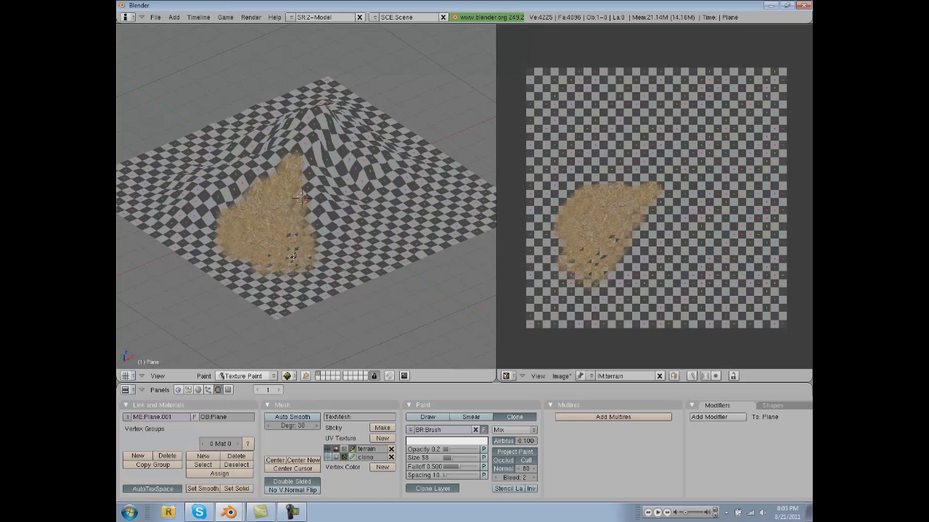
- Fill the gaps in the dirt patch and extend it down to the near corner and up the hillside
middle_click_drag(300, 202, 301, 187)
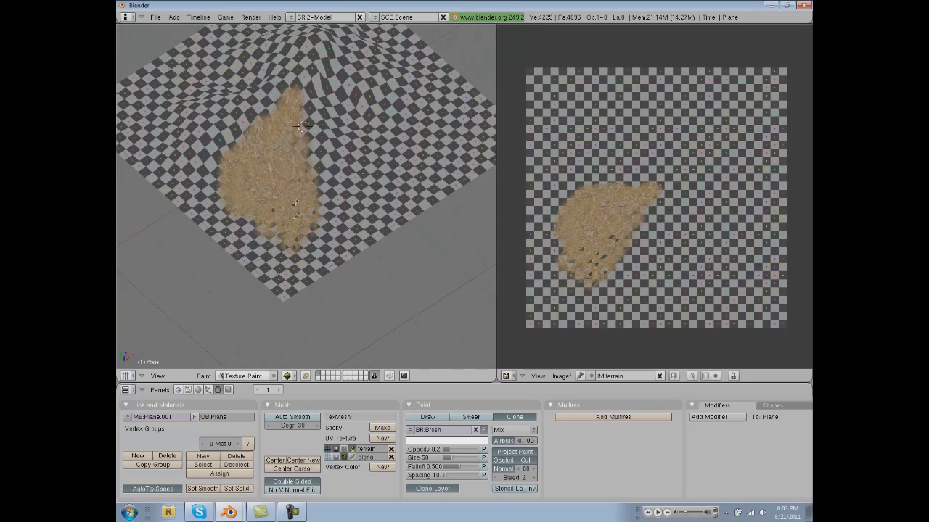
scroll(280, 200, "up", 4)
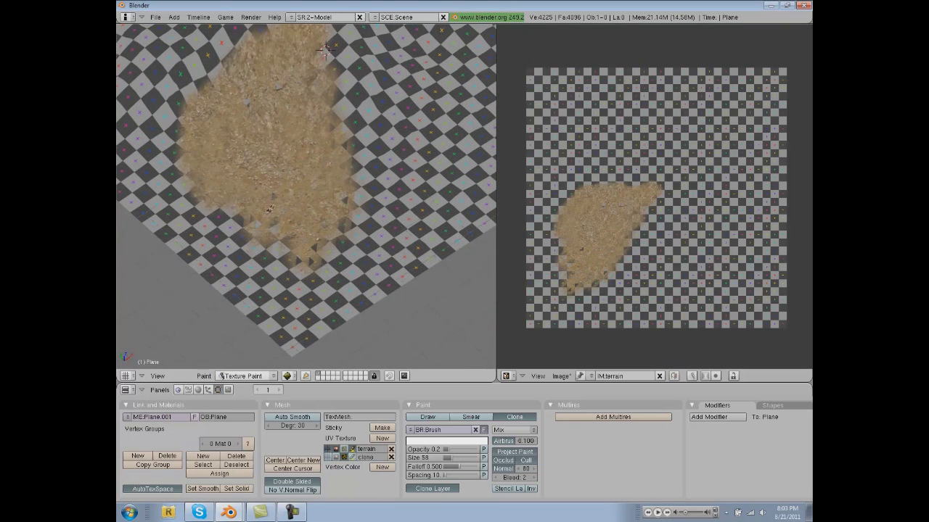
left_click_drag(309, 213, 328, 243)
left_click_drag(310, 274, 312, 233)
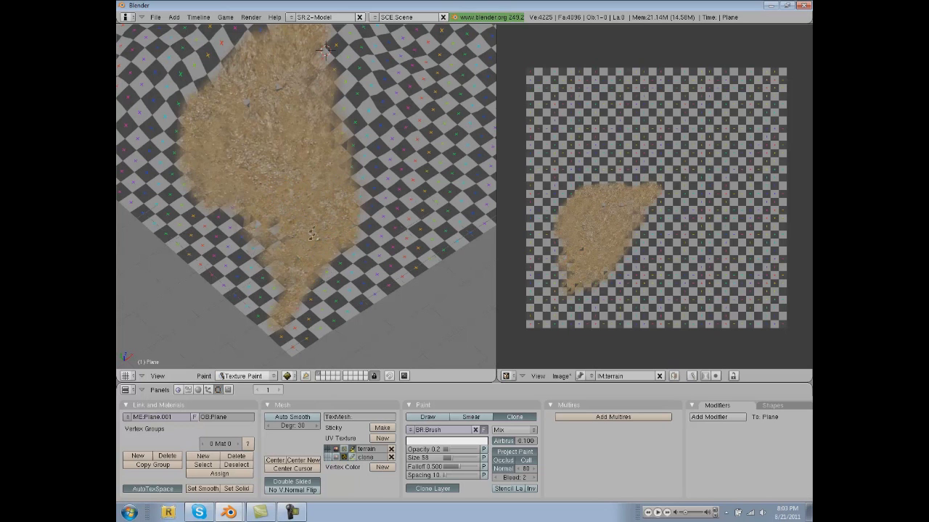
middle_click_drag(317, 235, 298, 301, "shift")
middle_click_drag(286, 120, 288, 219, "shift")
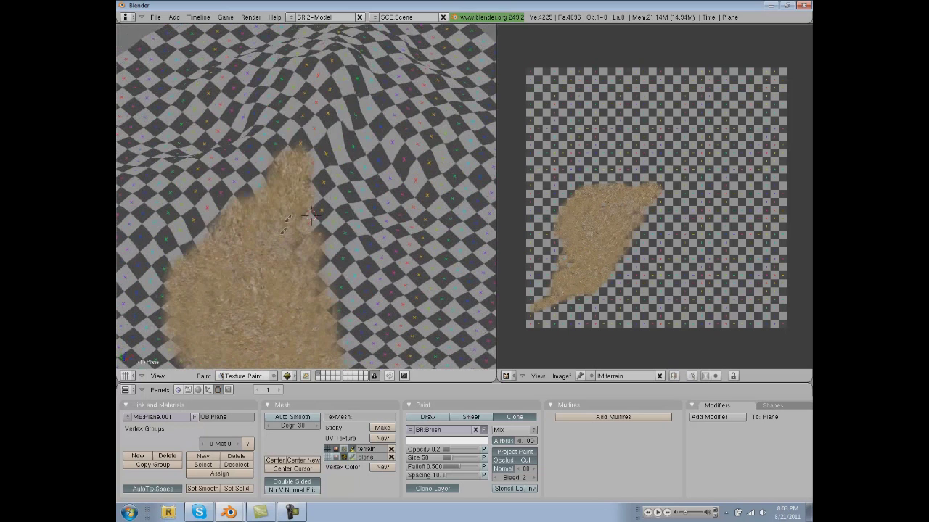
mouse_move(317, 89)
left_mouse_down()
mouse_move(308, 119)
mouse_move(221, 221)
mouse_move(177, 218)
left_mouse_up()
scroll(287, 298, "down", 5)
- Enlarge the clone brush to size 148 and paint broad dirt strokes across the unpainted side of the terrain
left_click_drag(449, 458, 470, 460)
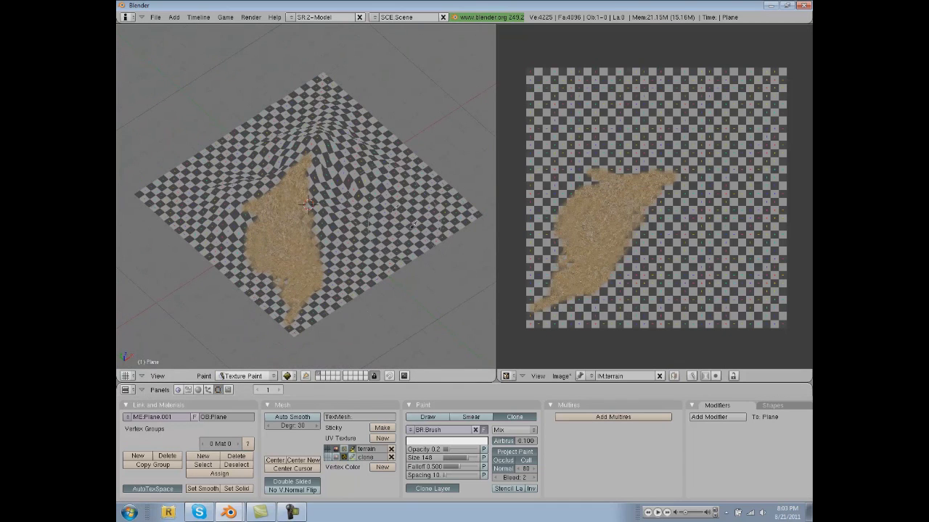
mouse_move(437, 212)
left_mouse_down()
mouse_move(399, 232)
mouse_move(406, 205)
mouse_move(283, 141)
left_mouse_up()
middle_click_drag(283, 145, 306, 186)
- From the top view, clone-paint dirt over the remaining checkered areas and edges of the terrain
left_click(154, 376)
left_click(174, 293)
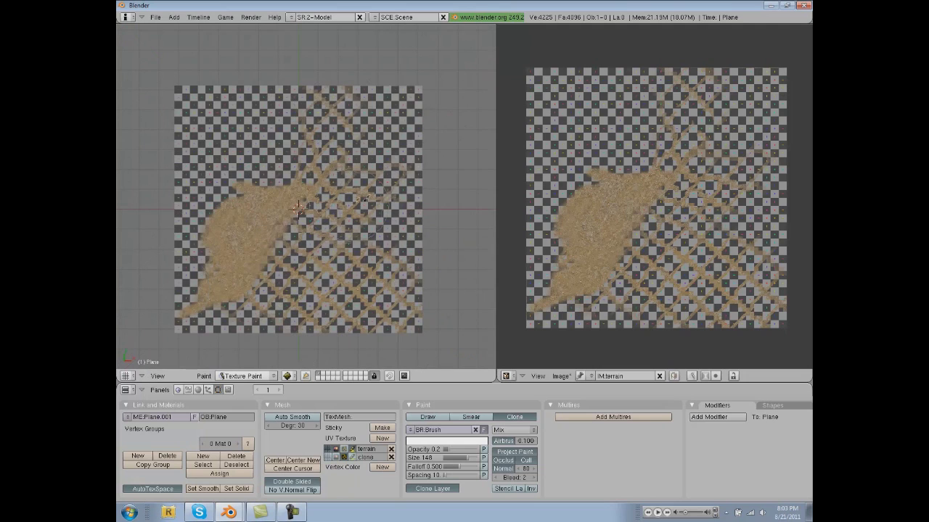
mouse_move(267, 195)
left_mouse_down()
mouse_move(341, 167)
mouse_move(272, 170)
mouse_move(214, 116)
mouse_move(395, 88)
left_mouse_up()
mouse_move(189, 140)
left_mouse_down()
mouse_move(217, 178)
mouse_move(186, 290)
left_mouse_up()
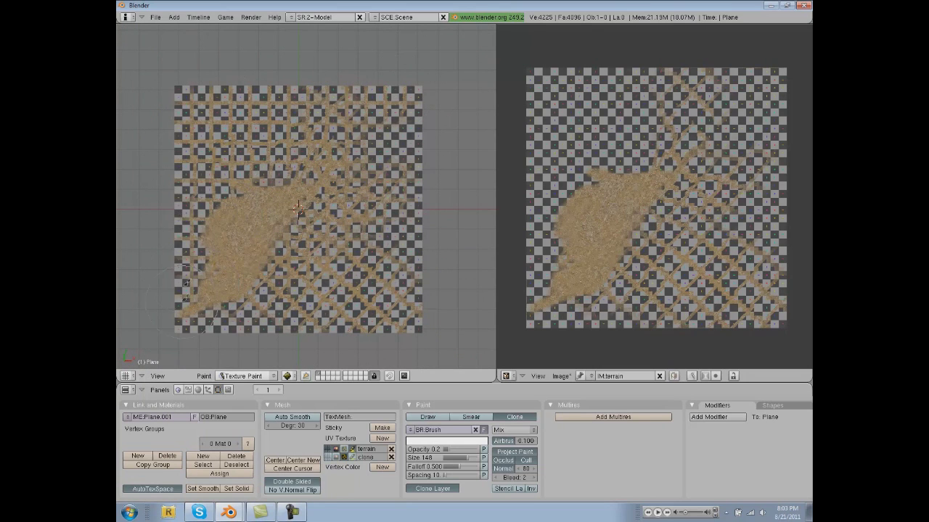
left_click_drag(222, 317, 317, 318)
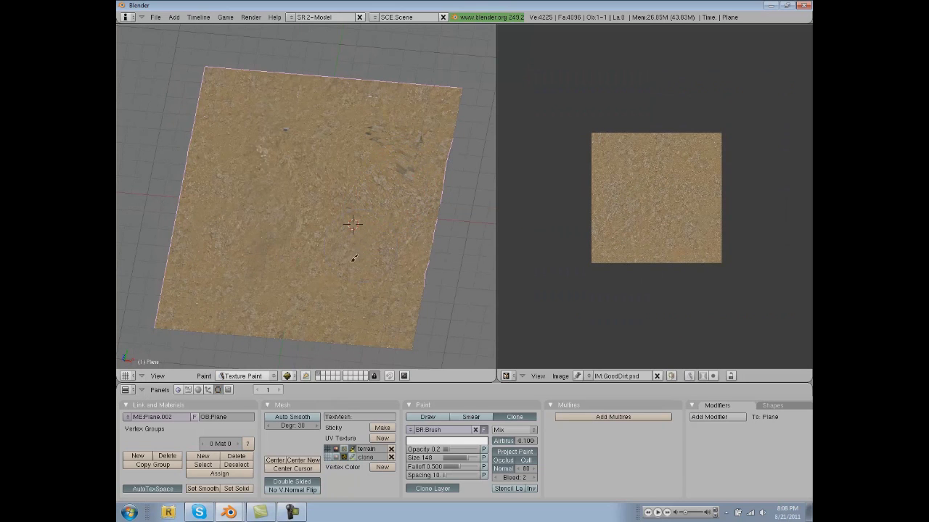
- Examine the dirt-covered terrain from several angles, including its steep slopes
middle_click_drag(354, 259, 247, 240)
middle_click_drag(231, 276, 309, 218)
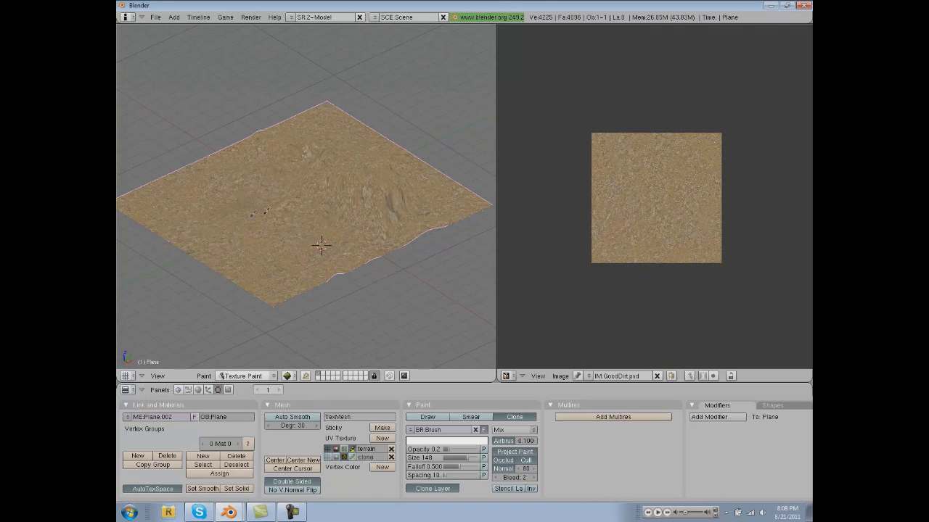
middle_click_drag(267, 221, 321, 220)
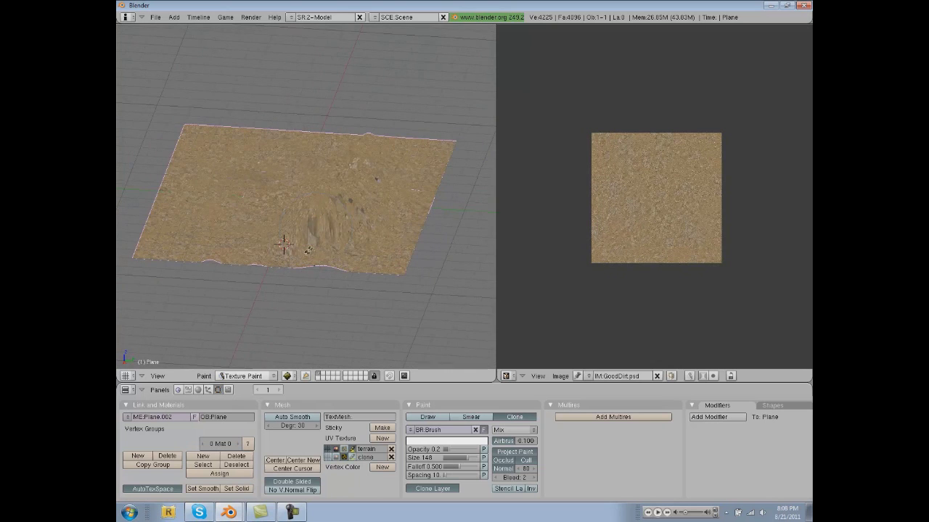
middle_click_drag(383, 245, 340, 240)
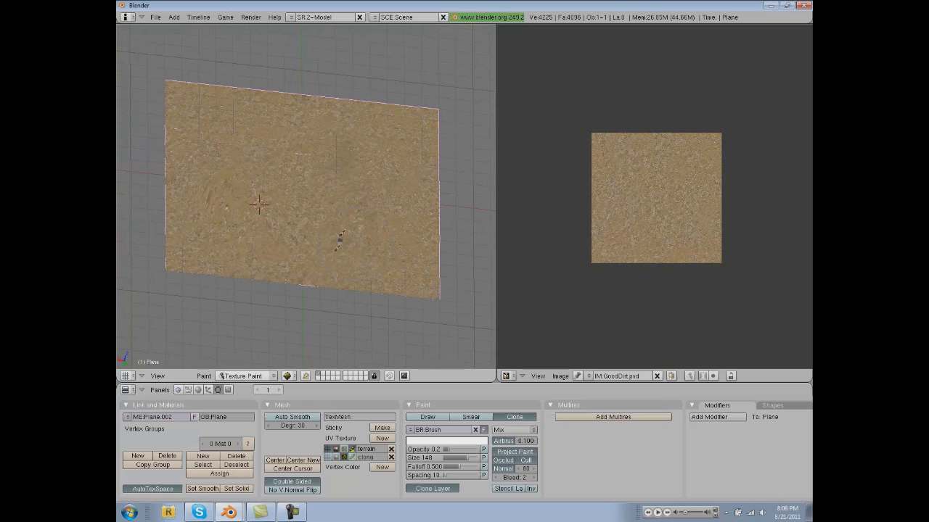
middle_click_drag(167, 206, 269, 217)
middle_click_drag(352, 192, 322, 272)
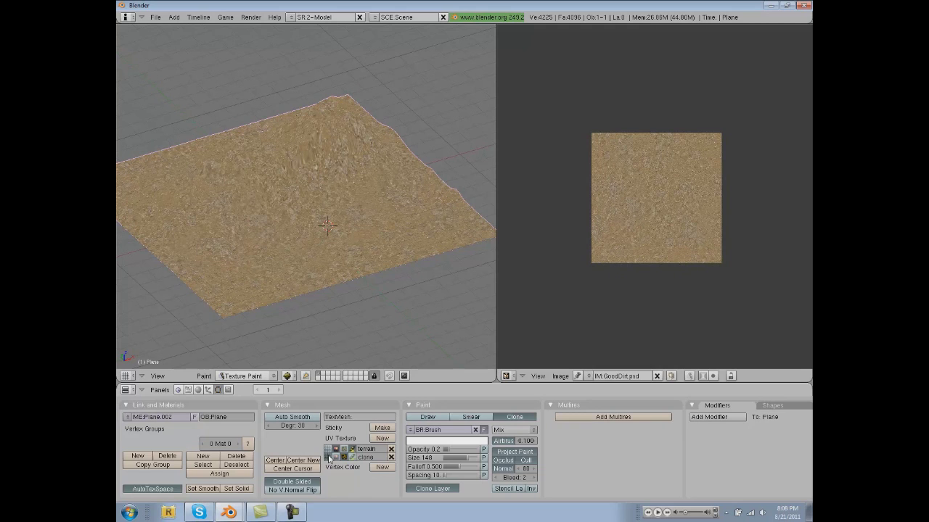
- Assign the Grass (Hill).psd image to all faces on the clone UV layer and make the terrain layer active again
key("Tab")
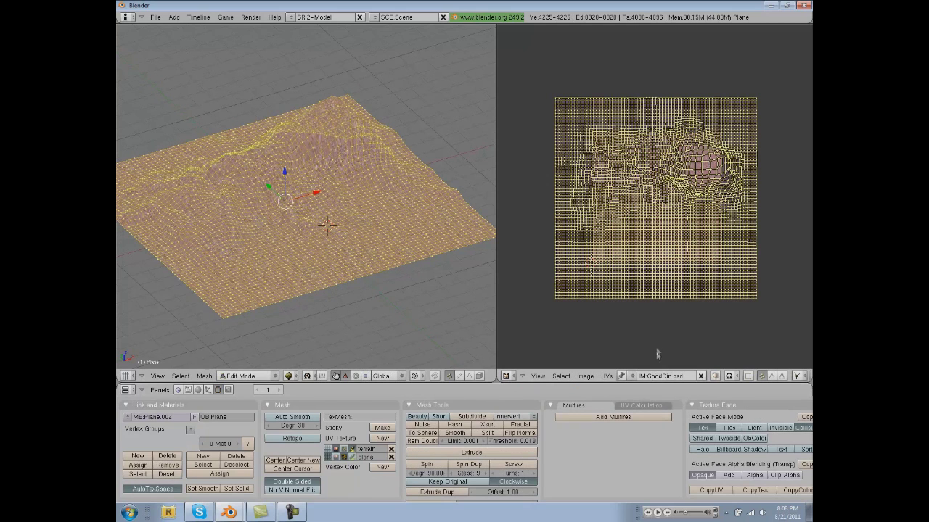
left_click(633, 379)
left_click(661, 340)
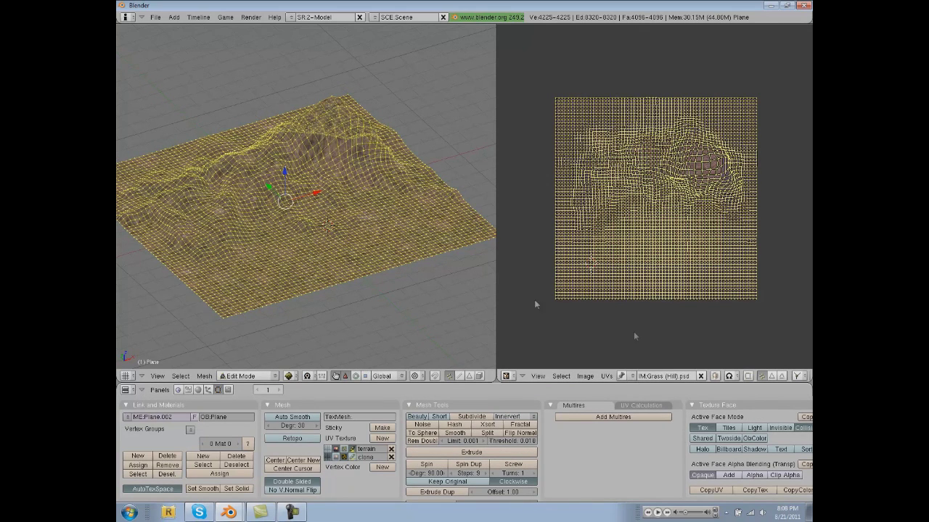
key("Tab")
middle_click_drag(292, 219, 298, 290)
left_click(331, 450)
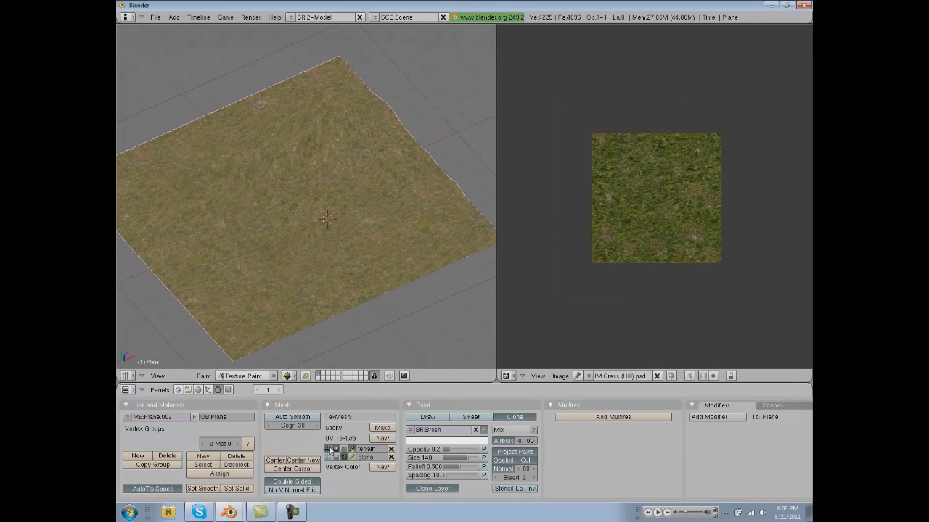
- Clone-paint grass over the hill and surrounding ground, lowering the brush opacity for a gradual blend into the dirt
mouse_move(337, 163)
left_mouse_down()
mouse_move(332, 147)
mouse_move(340, 151)
mouse_move(317, 168)
left_mouse_up()
left_click_drag(359, 145, 312, 230)
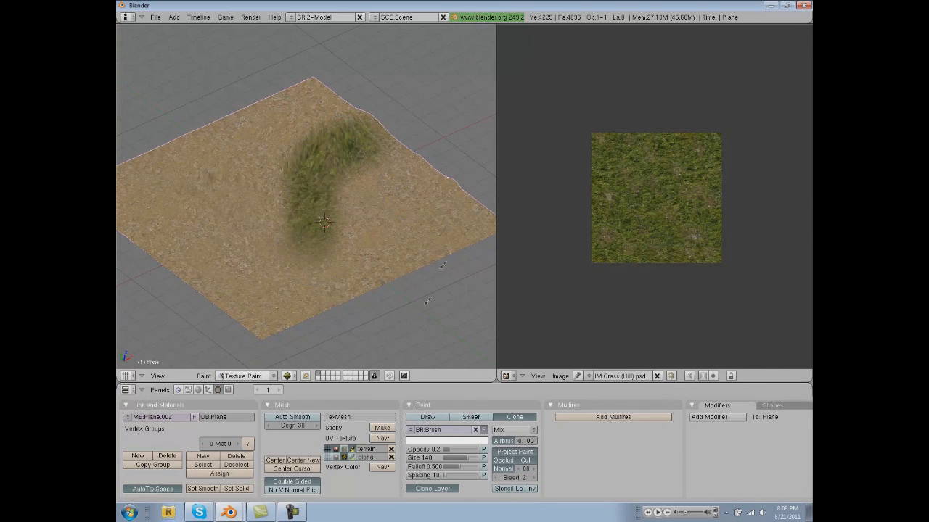
left_click_drag(463, 455, 456, 455)
mouse_move(443, 243)
left_mouse_down()
mouse_move(390, 232)
mouse_move(453, 183)
left_mouse_up()
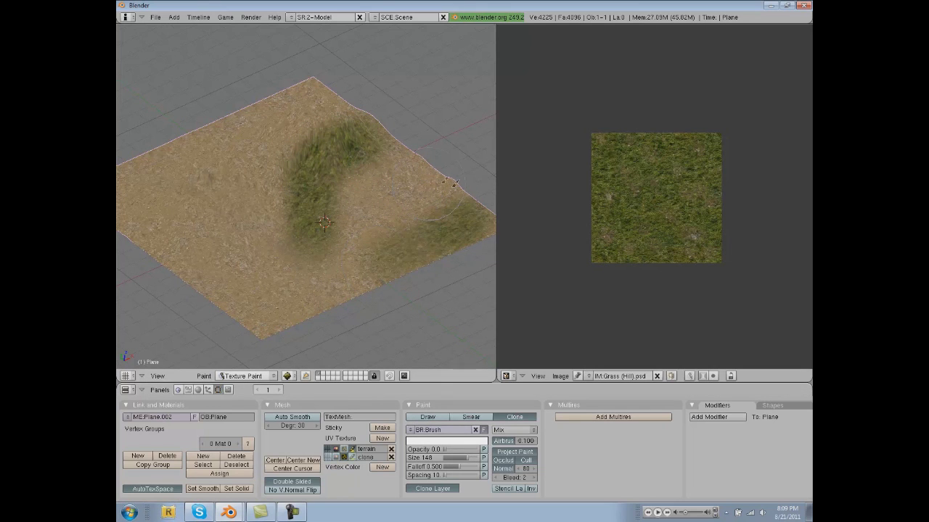
mouse_move(357, 228)
left_mouse_down()
mouse_move(296, 304)
mouse_move(323, 153)
mouse_move(312, 111)
left_mouse_up()
mouse_move(255, 213)
left_mouse_down()
mouse_move(268, 149)
mouse_move(257, 276)
mouse_move(232, 209)
mouse_move(205, 194)
mouse_move(218, 254)
mouse_move(283, 170)
mouse_move(245, 187)
left_mouse_up()
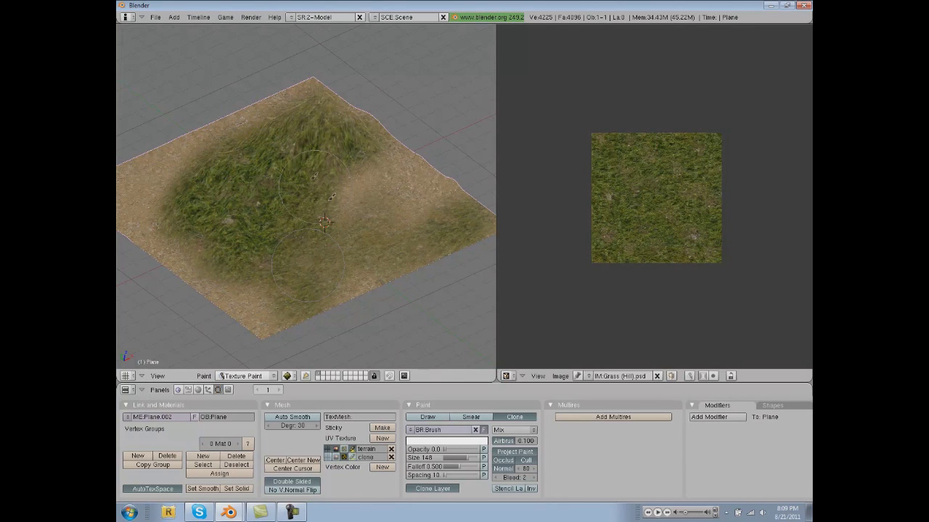
- Clone-paint grass over the hill's bare far side and the remaining dirt patches near the terrain's edges
middle_click_drag(341, 304, 351, 199)
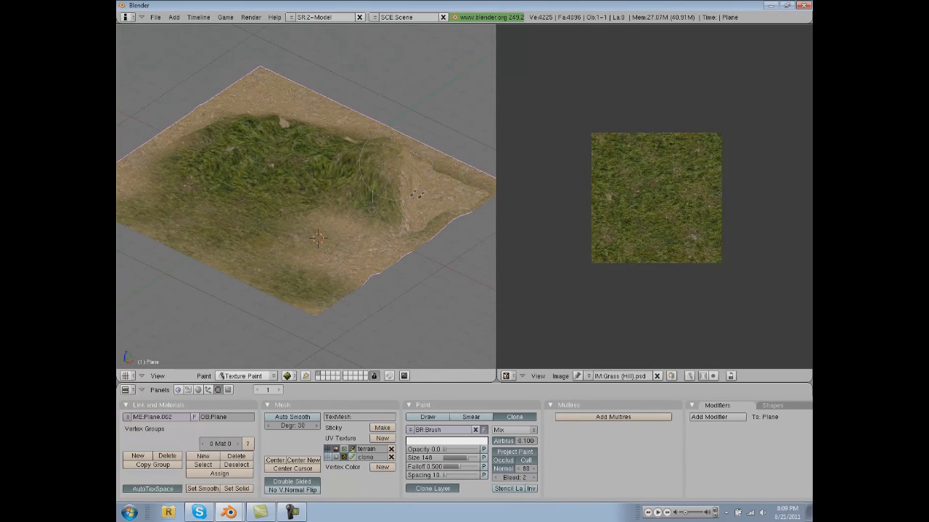
mouse_move(395, 175)
left_mouse_down()
mouse_move(442, 196)
mouse_move(359, 148)
left_mouse_up()
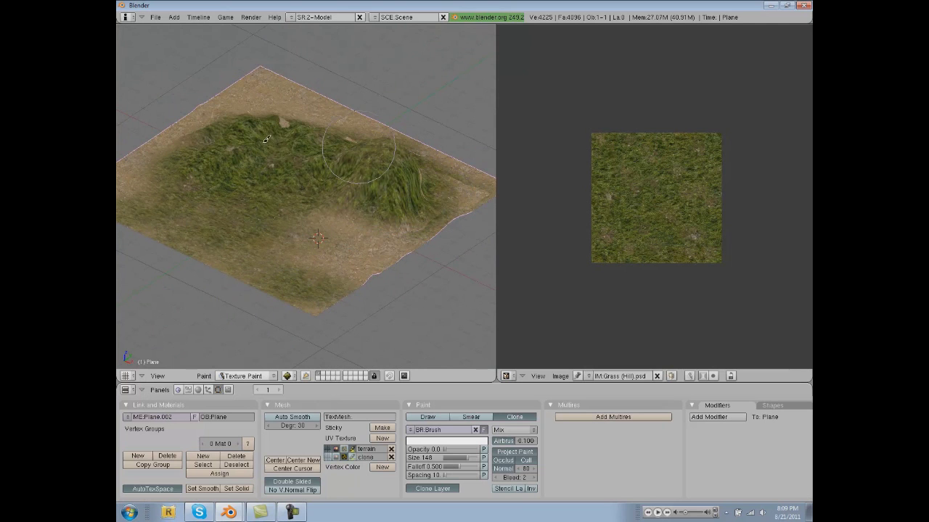
middle_click_drag(268, 145, 278, 206)
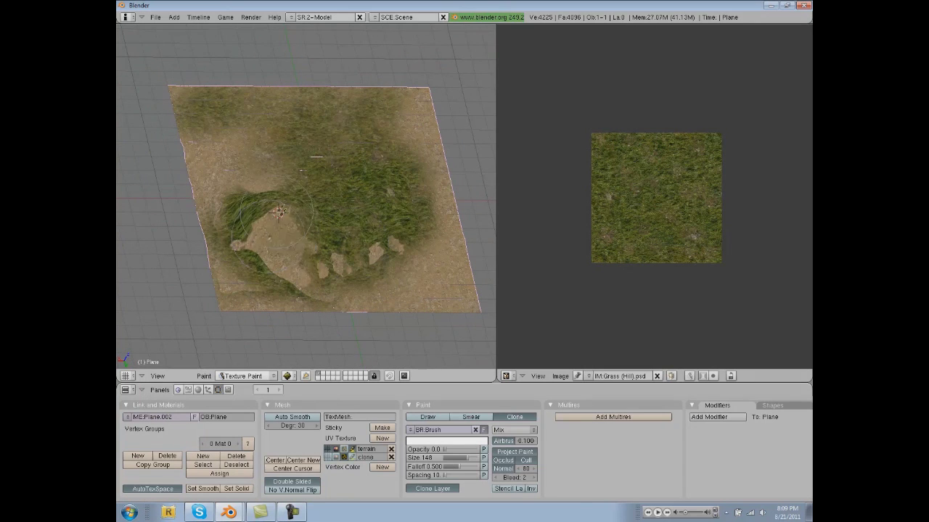
mouse_move(279, 210)
left_mouse_down()
mouse_move(283, 232)
mouse_move(319, 247)
mouse_move(356, 239)
mouse_move(401, 188)
left_mouse_up()
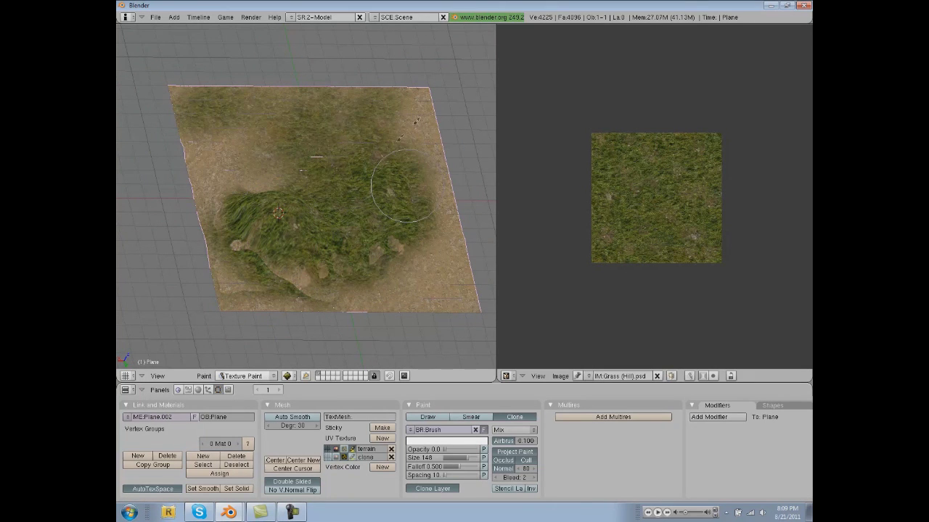
mouse_move(466, 247)
left_mouse_down()
mouse_move(435, 167)
mouse_move(457, 290)
mouse_move(362, 297)
mouse_move(422, 295)
left_mouse_up()
left_click_drag(180, 166, 247, 128)
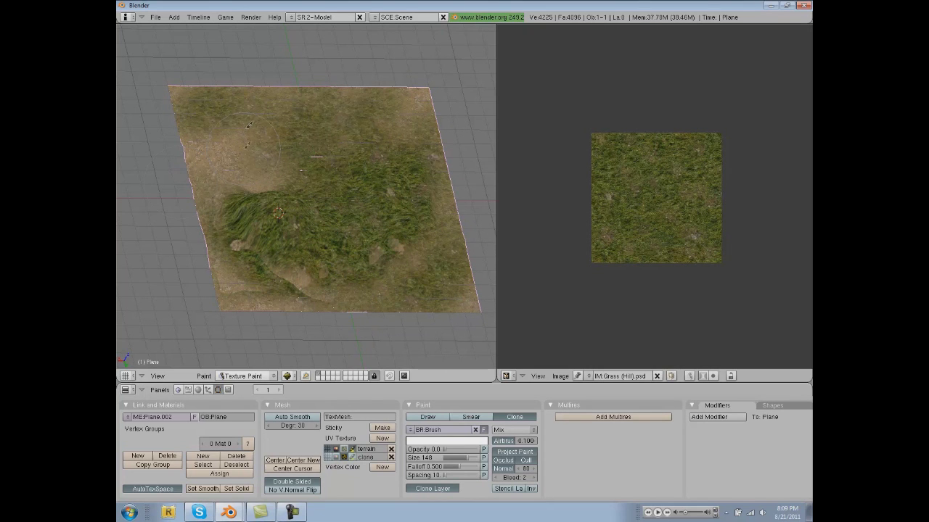
left_click_drag(268, 164, 230, 143)
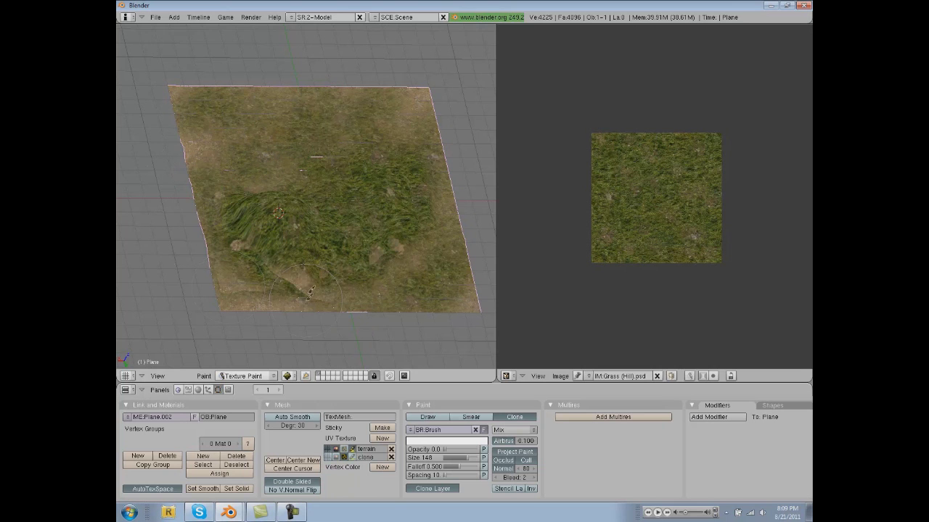
middle_click_drag(218, 247, 338, 272)
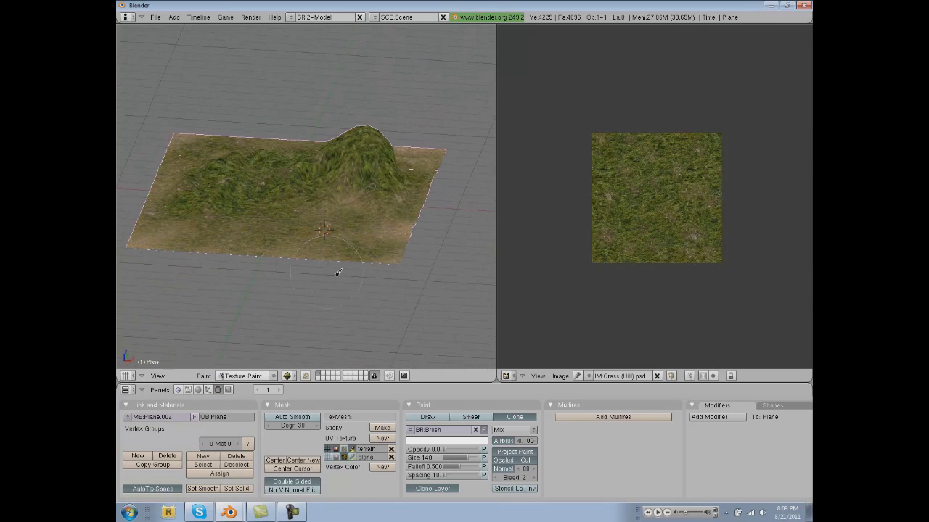
- Assign the Grass&Rock.psd image to all faces on the clone UV layer and make the terrain layer active again
left_click(327, 458)
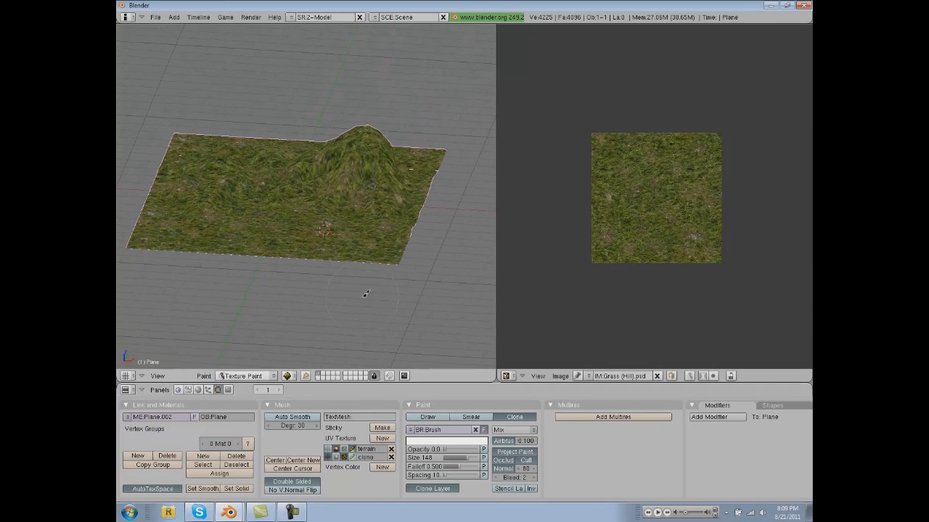
key("Tab")
left_click(636, 376)
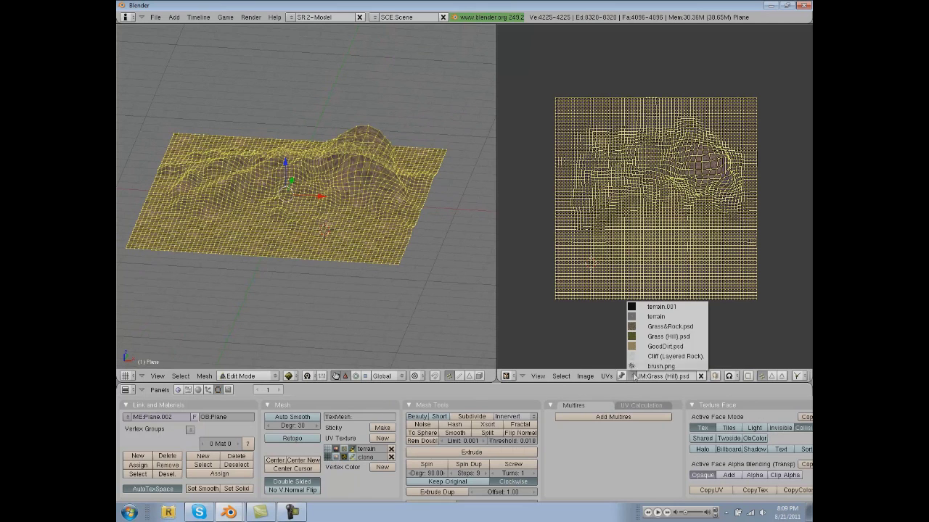
left_click(661, 327)
key("Tab")
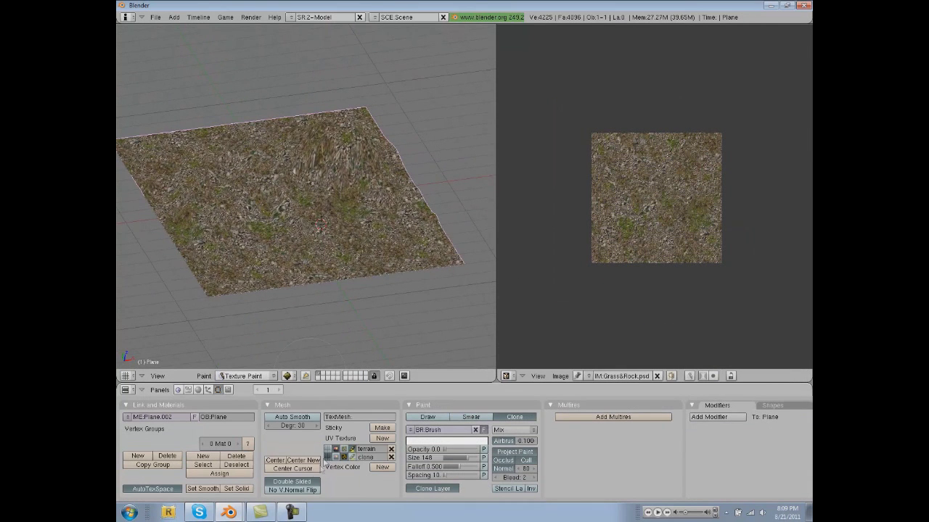
left_click(327, 449)
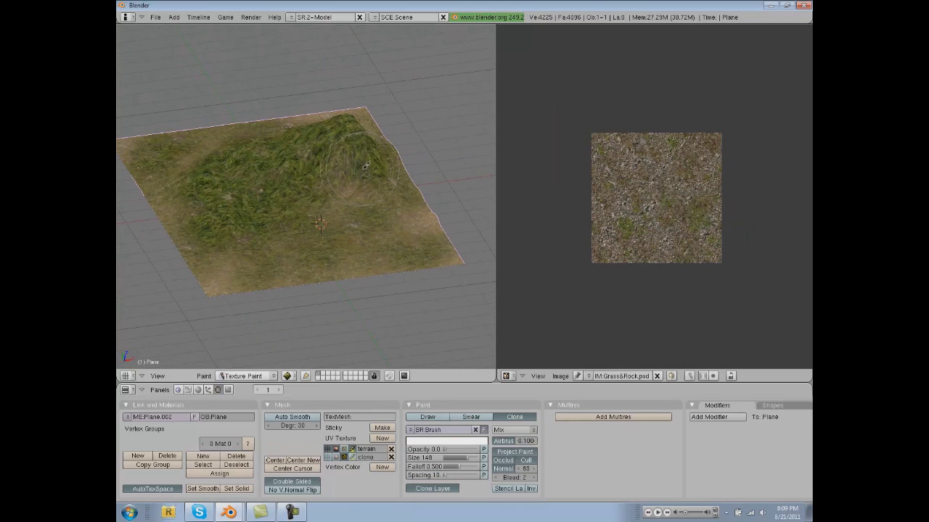
- Clone-paint the grass-and-rock texture along the ridge and over all sides of the hill
left_click_drag(283, 177, 332, 147)
middle_click_drag(301, 153, 323, 149)
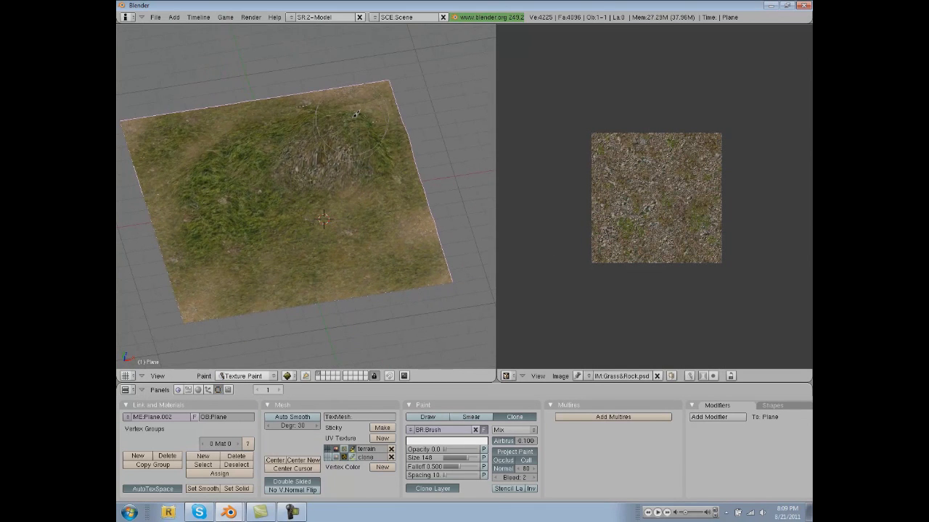
mouse_move(264, 147)
left_mouse_down()
mouse_move(200, 227)
mouse_move(247, 159)
mouse_move(211, 240)
mouse_move(231, 174)
mouse_move(264, 150)
mouse_move(330, 133)
mouse_move(291, 179)
left_mouse_up()
mouse_move(294, 186)
middle_mouse_down()
mouse_move(304, 199)
mouse_move(316, 181)
middle_mouse_up()
scroll(305, 198, "up", 3)
mouse_move(196, 181)
left_mouse_down()
mouse_move(186, 201)
mouse_move(189, 287)
mouse_move(271, 140)
mouse_move(427, 170)
mouse_move(413, 145)
mouse_move(308, 148)
mouse_move(338, 148)
mouse_move(290, 203)
left_mouse_up()
mouse_move(292, 203)
middle_mouse_down()
mouse_move(311, 234)
mouse_move(366, 227)
middle_mouse_up()
mouse_move(366, 220)
left_mouse_down()
mouse_move(387, 250)
mouse_move(392, 213)
mouse_move(359, 186)
left_mouse_up()
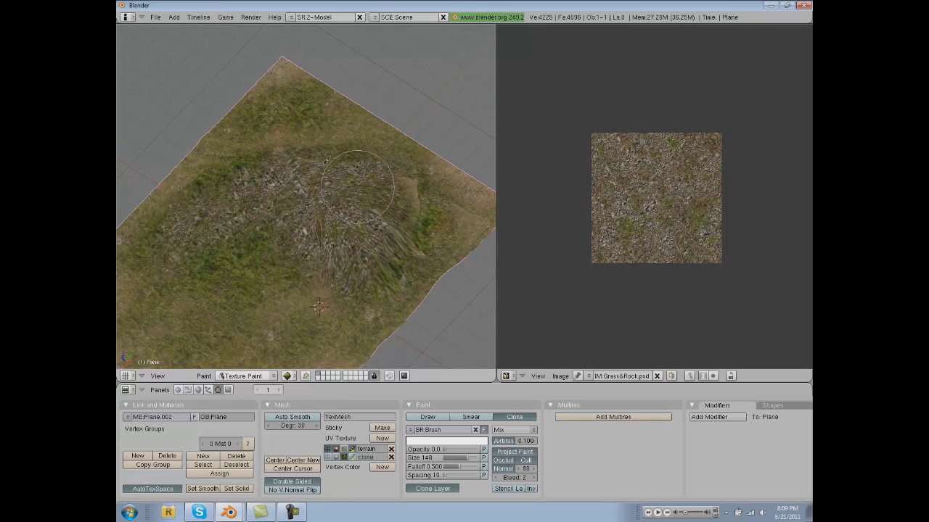
mouse_move(224, 241)
middle_mouse_down()
mouse_move(297, 231)
mouse_move(290, 246)
middle_mouse_up()
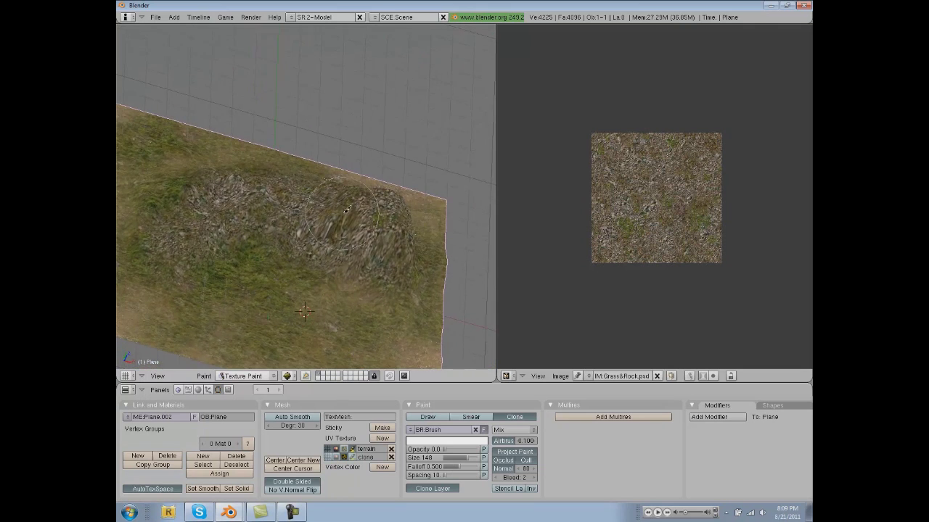
mouse_move(410, 253)
middle_mouse_down()
mouse_move(448, 176)
mouse_move(421, 261)
mouse_move(327, 218)
mouse_move(185, 286)
middle_mouse_up()
- Assign the Cliff (Layered Rock) image to all faces on the clone UV layer
key("Tab")
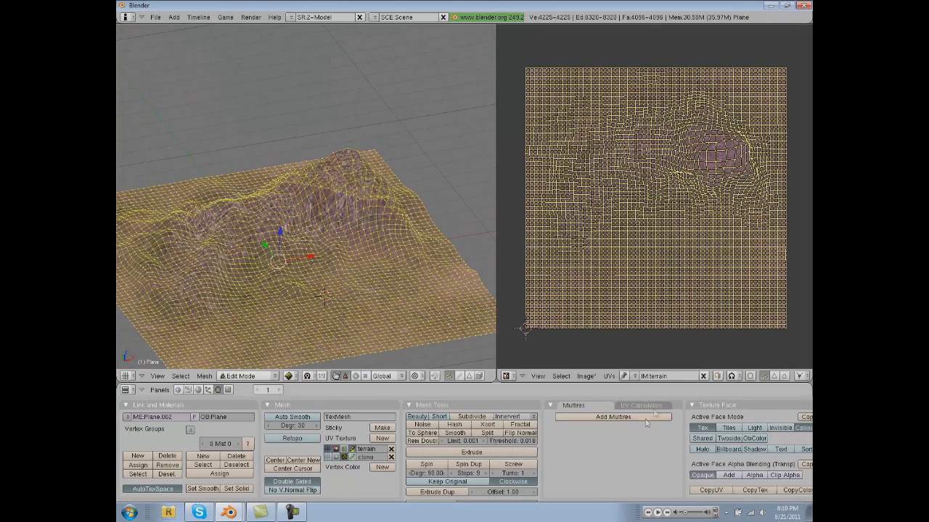
left_click(335, 457)
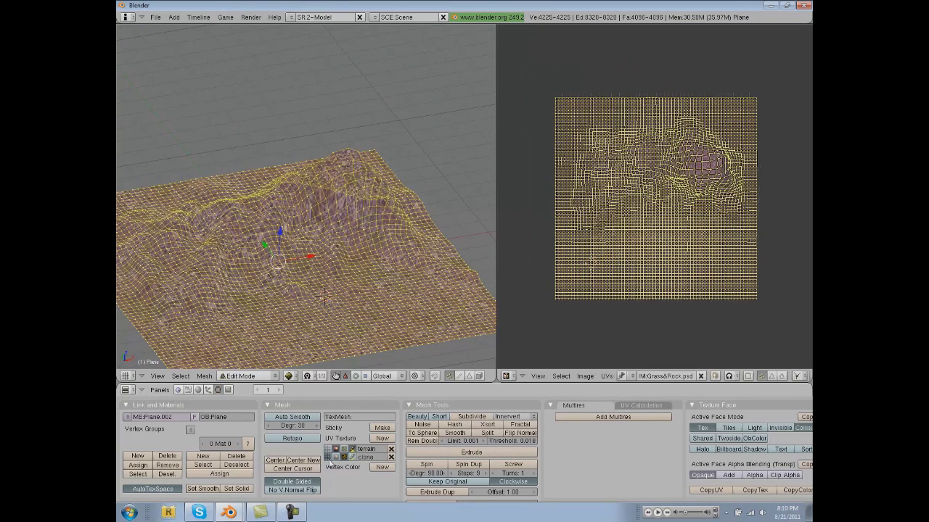
left_click(633, 377)
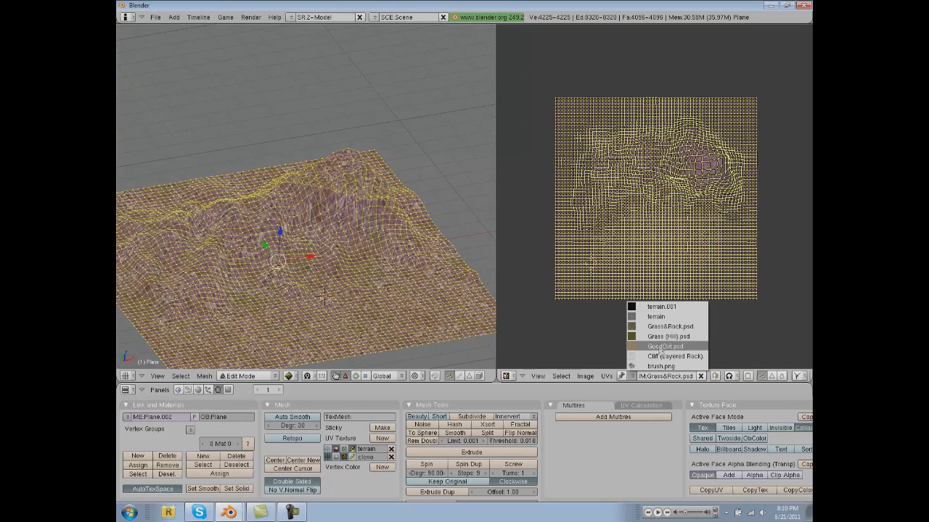
left_click(661, 356)
key("Tab")
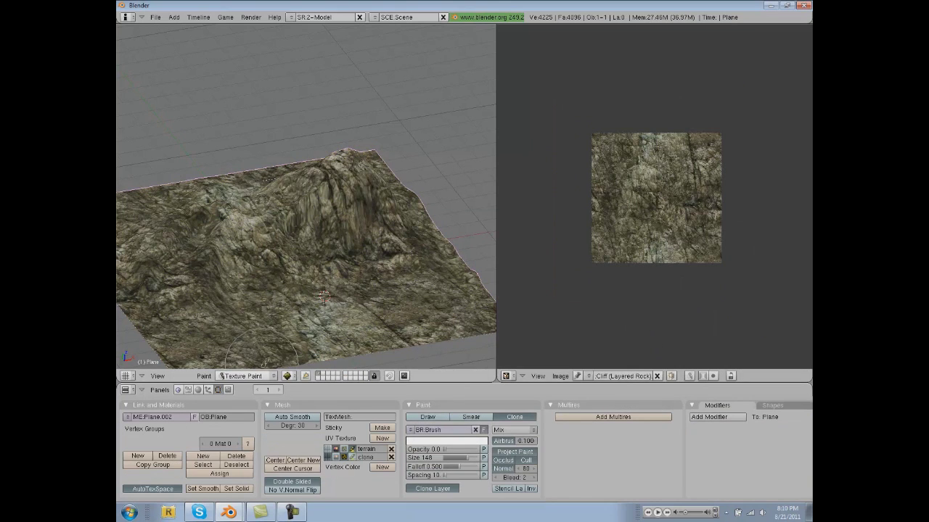
- Scale up the clone layer's UVs so the cliff texture tiles more finely, and make the terrain layer active again
key("Tab")
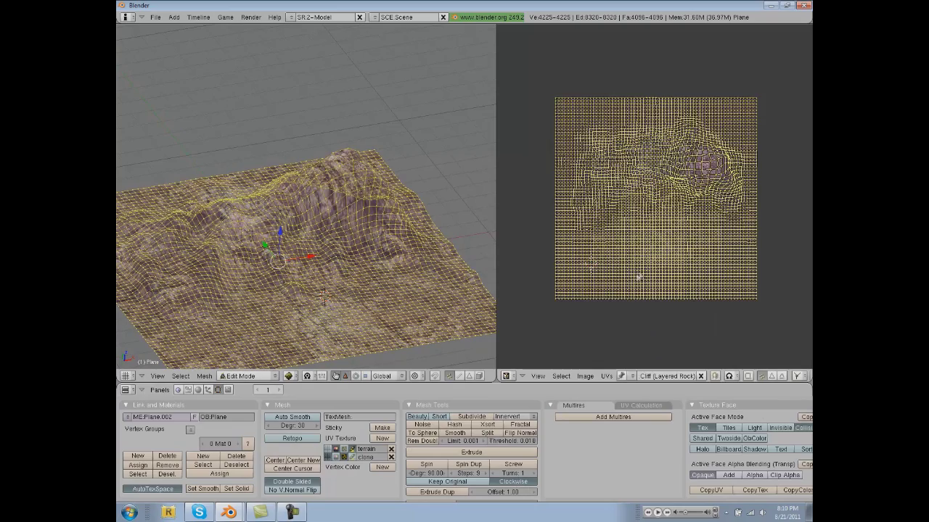
key("Tab")
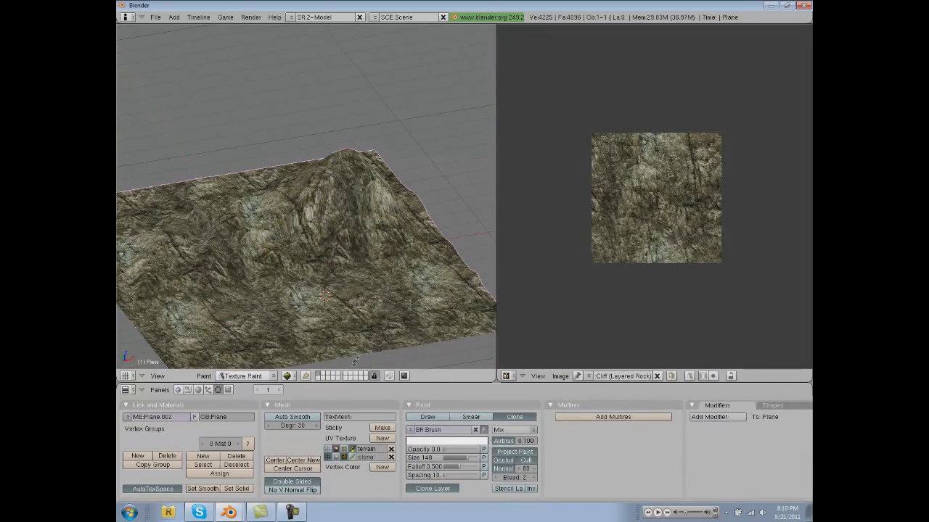
middle_click_drag(252, 226, 323, 212)
scroll(314, 225, "up", 4)
key("Tab")
key("Tab")
- Clone-paint the layered cliff rock over the steep sides and peak of the tallest hill
mouse_move(279, 234)
middle_mouse_down()
mouse_move(284, 194)
mouse_move(299, 217)
mouse_move(267, 221)
mouse_move(292, 209)
mouse_move(314, 230)
mouse_move(281, 200)
mouse_move(288, 238)
middle_mouse_up()
scroll(268, 221, "down", 3)
scroll(272, 217, "up", 3)
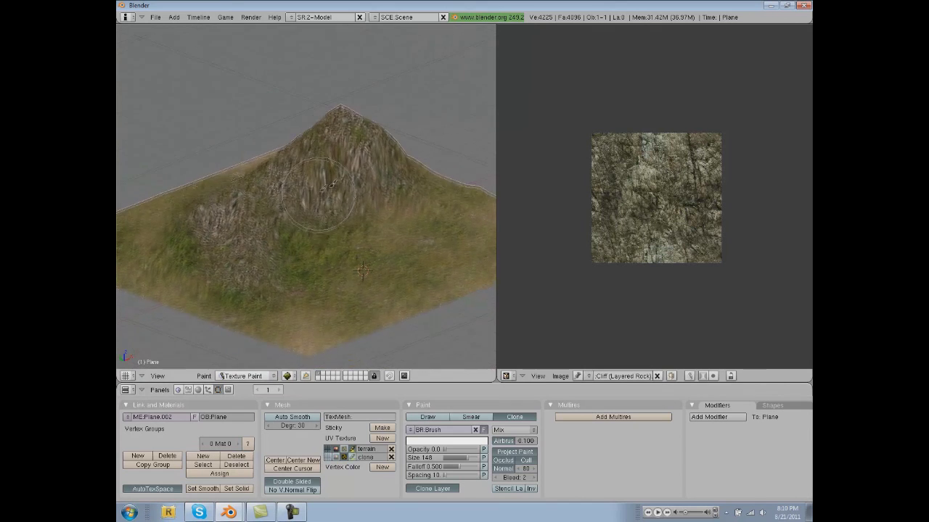
middle_click_drag(330, 185, 345, 181)
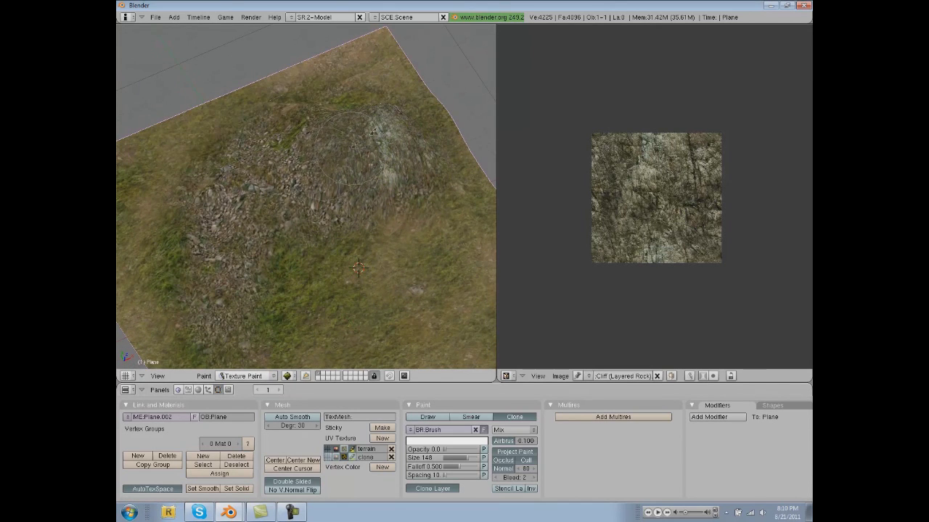
middle_click_drag(372, 131, 356, 294)
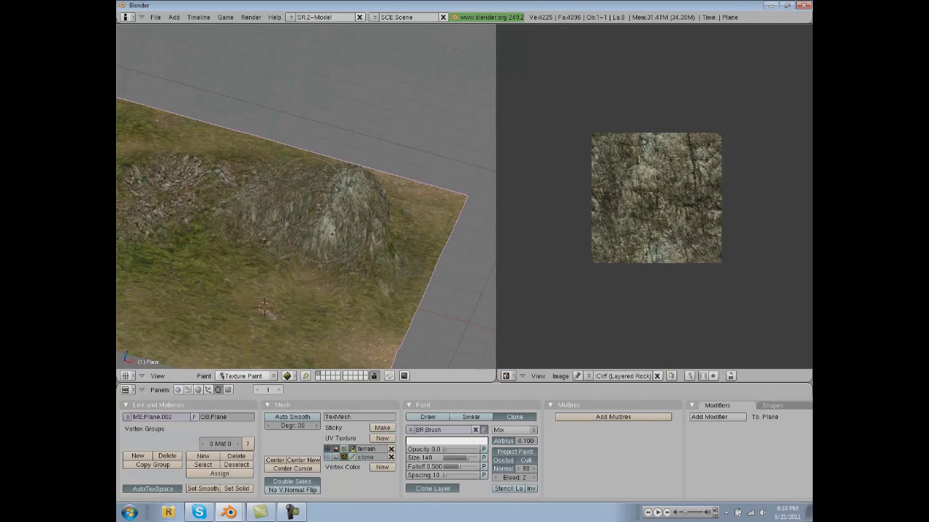
middle_click_drag(331, 232, 245, 188)
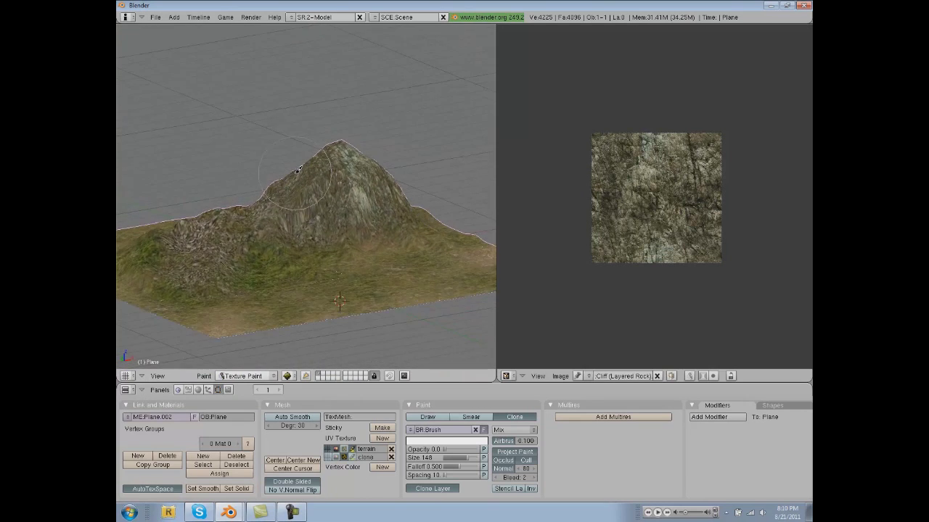
middle_click_drag(295, 173, 327, 206)
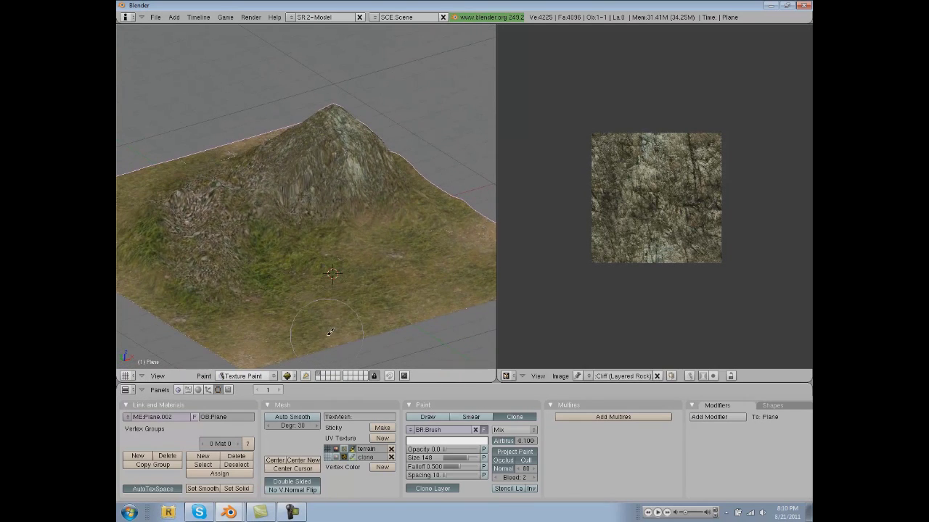
middle_click_drag(330, 331, 290, 326)
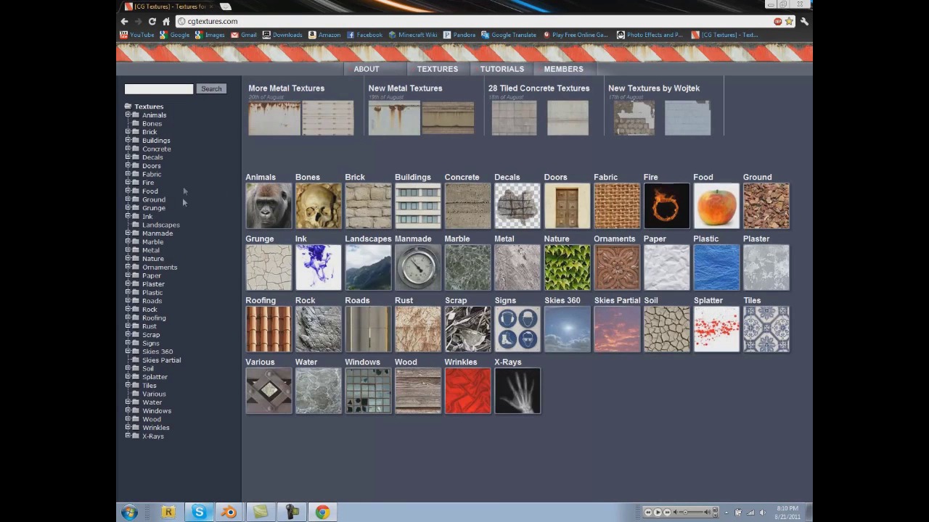
- Switch to Chrome and open the Layered subcategory of the Rock textures on cgtextures.com
left_click(333, 335)
scroll(461, 320, "down", 2)
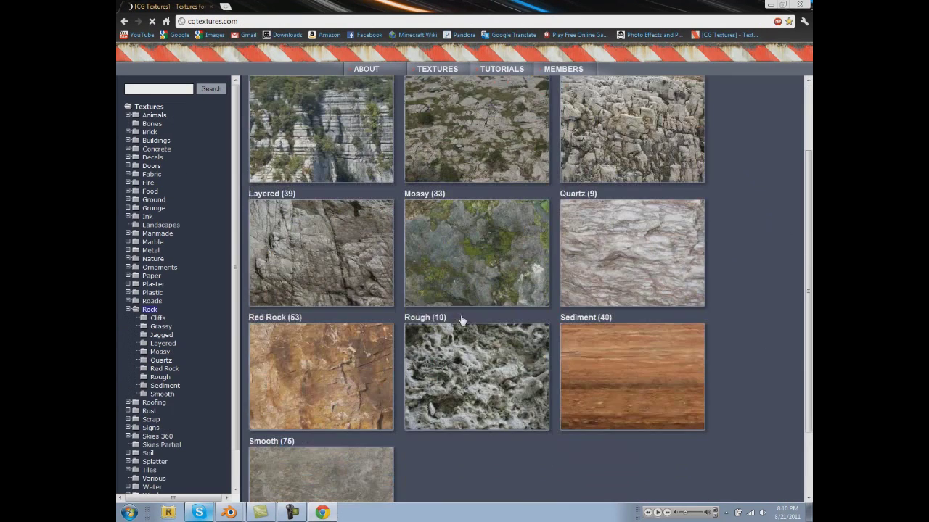
left_click(322, 263)
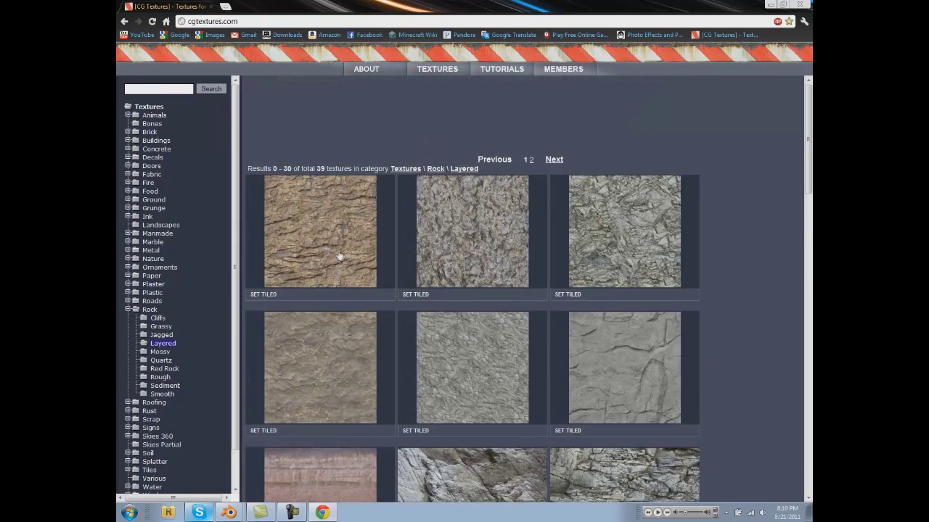
- Look through the layered rock textures and open the RockLayered0028 texture
scroll(456, 307, "down", 5)
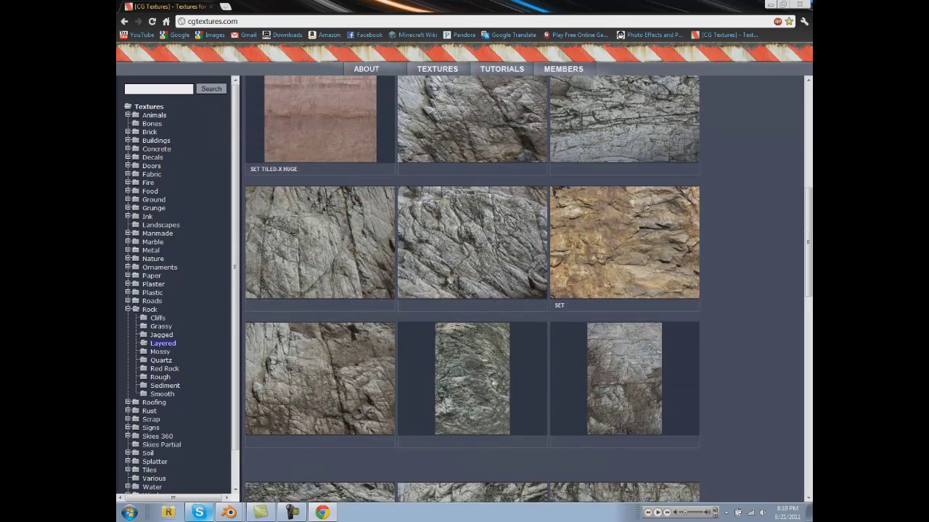
scroll(519, 296, "down", 3)
scroll(435, 376, "down", 1)
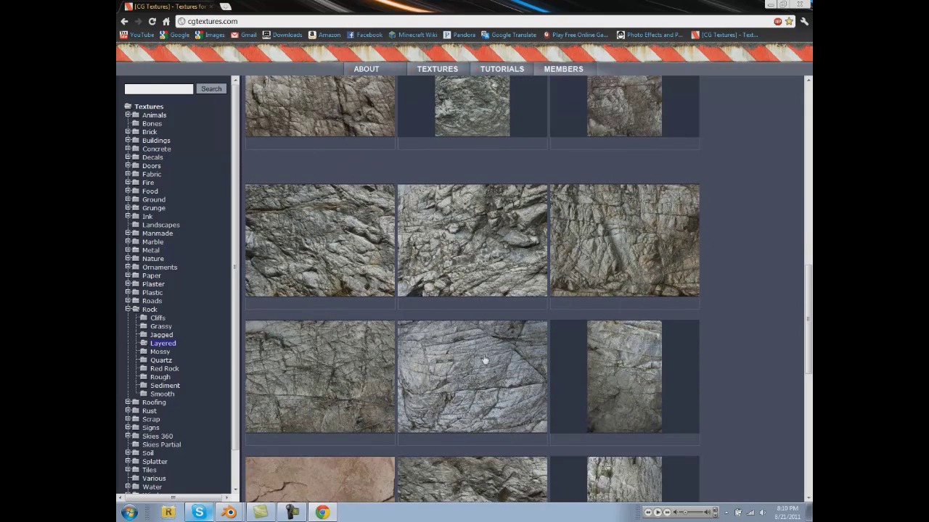
scroll(480, 358, "down", 3)
scroll(476, 358, "down", 2)
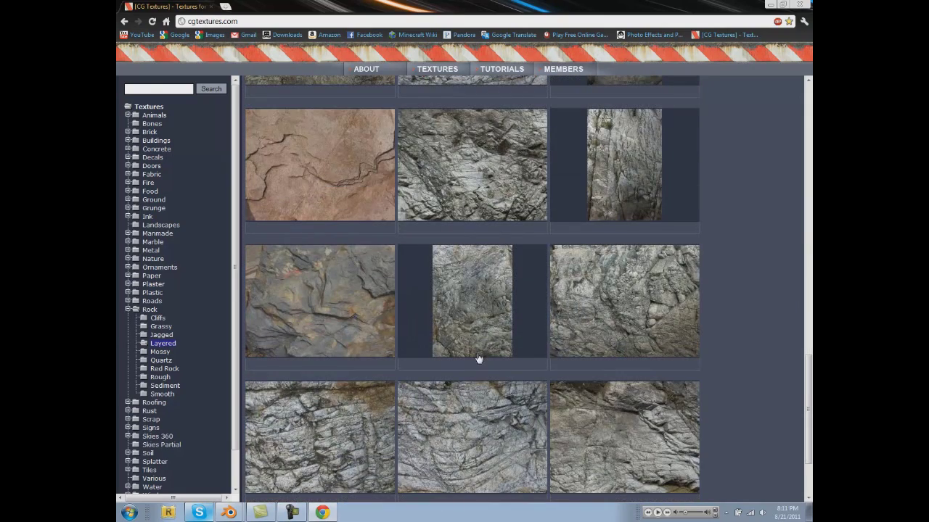
scroll(428, 382, "down", 2)
scroll(593, 272, "up", 6)
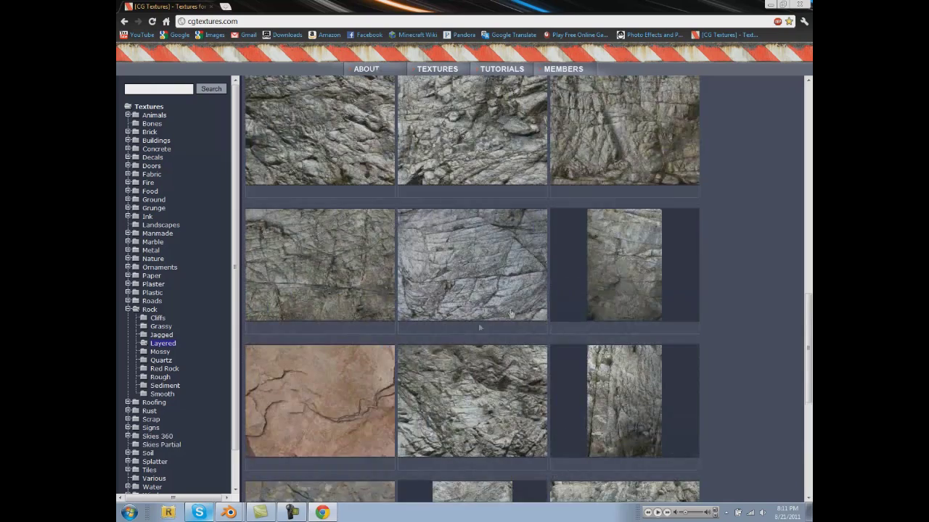
left_click(593, 273)
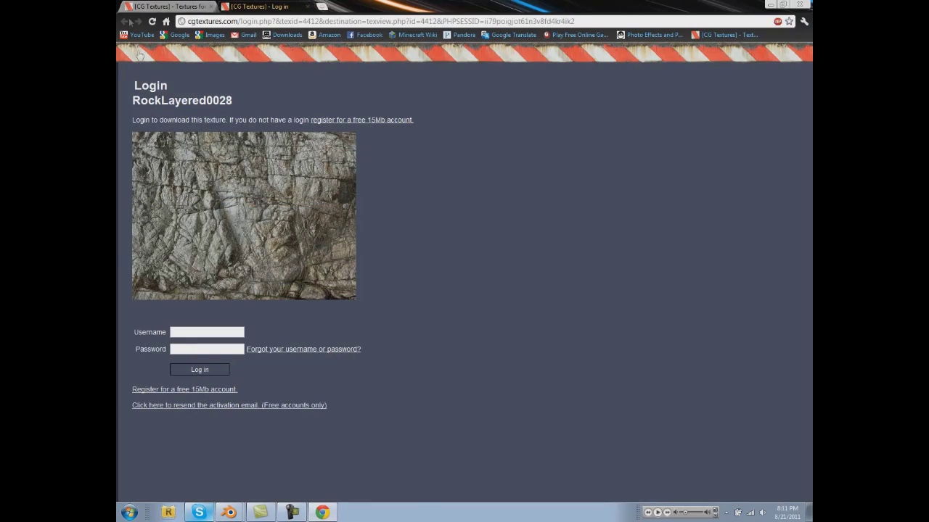
right_click(181, 155)
left_click(188, 159)
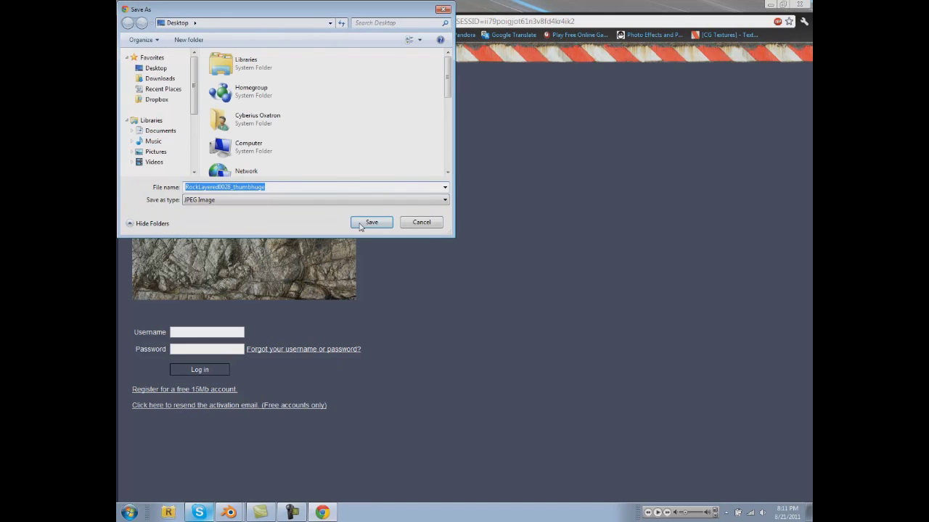
left_click(420, 225)
- Copy the RockLayered0028 preview image to the clipboard
right_click(208, 230)
left_click(234, 260)
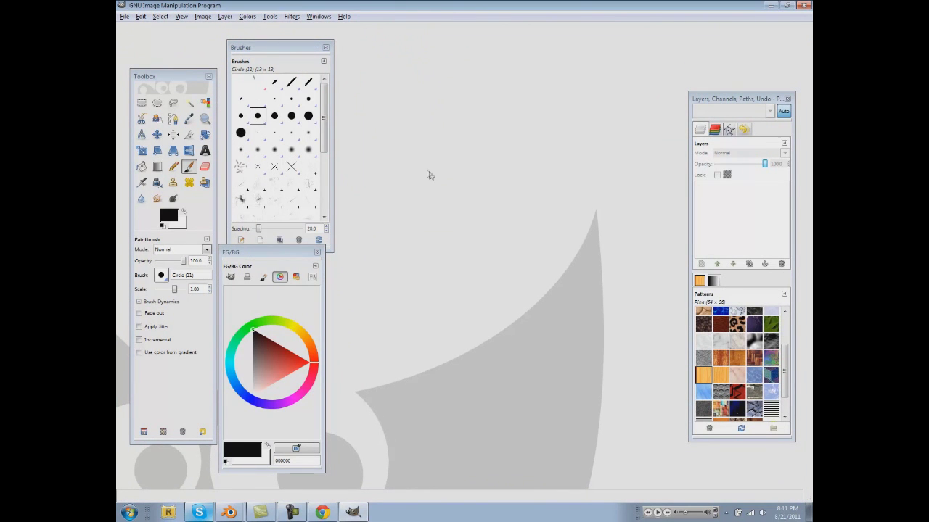
- Paste the copied rock texture as a new image in GIMP and apply the Make Seamless filter to it
left_click(143, 16)
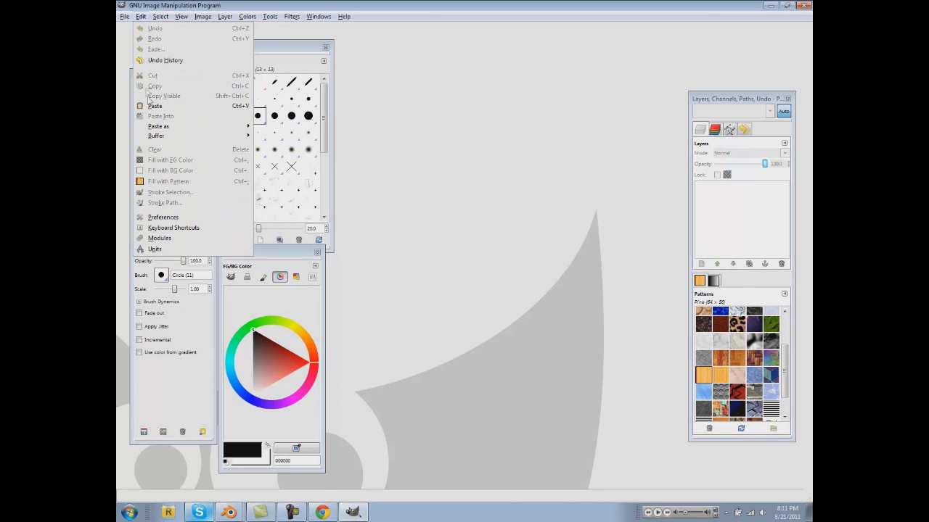
left_click(155, 106)
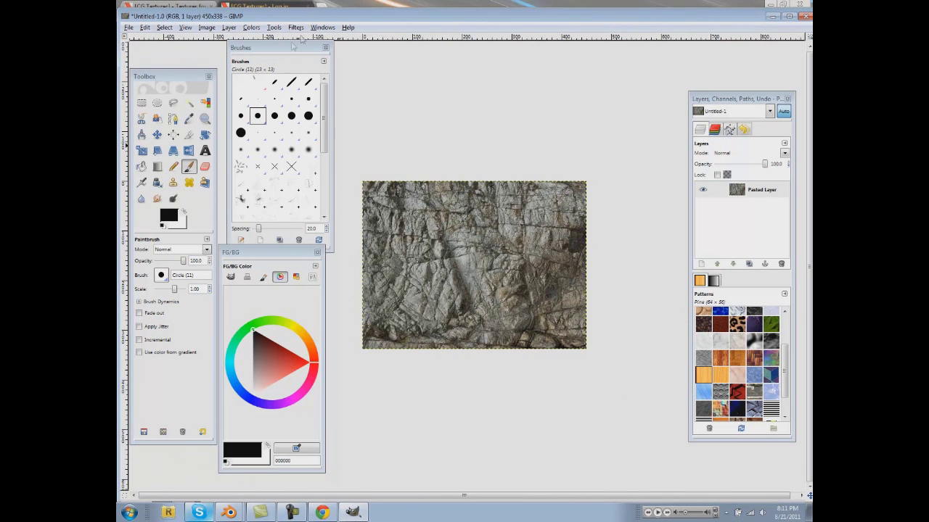
left_click(295, 27)
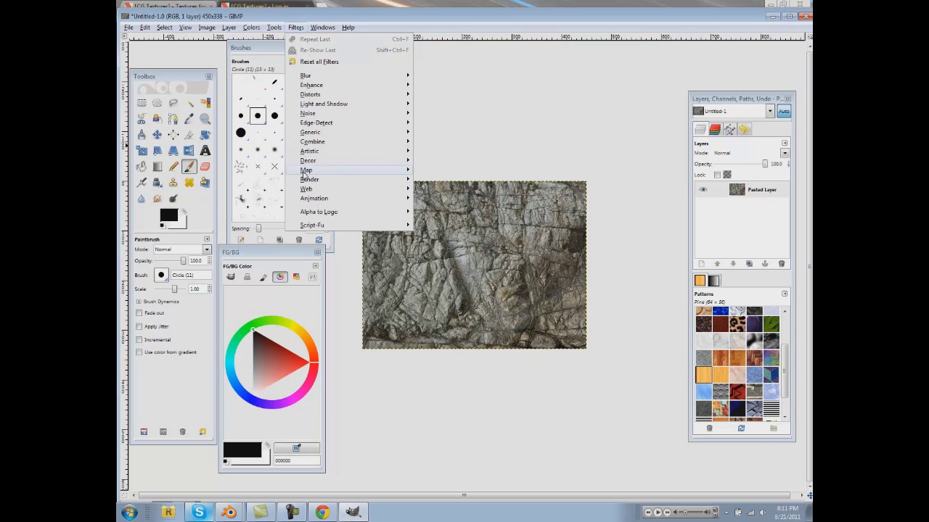
mouse_move(305, 173)
left_click(435, 209)
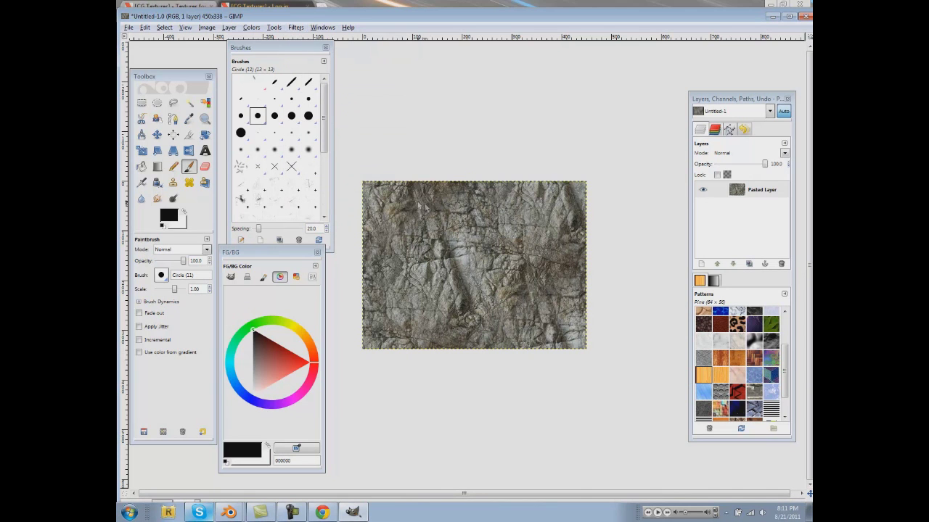
- Sharpen the seamless rock image with Unsharp Mask at radius 5.0, amount 0.50 and threshold 0
left_click(295, 27)
mouse_move(312, 95)
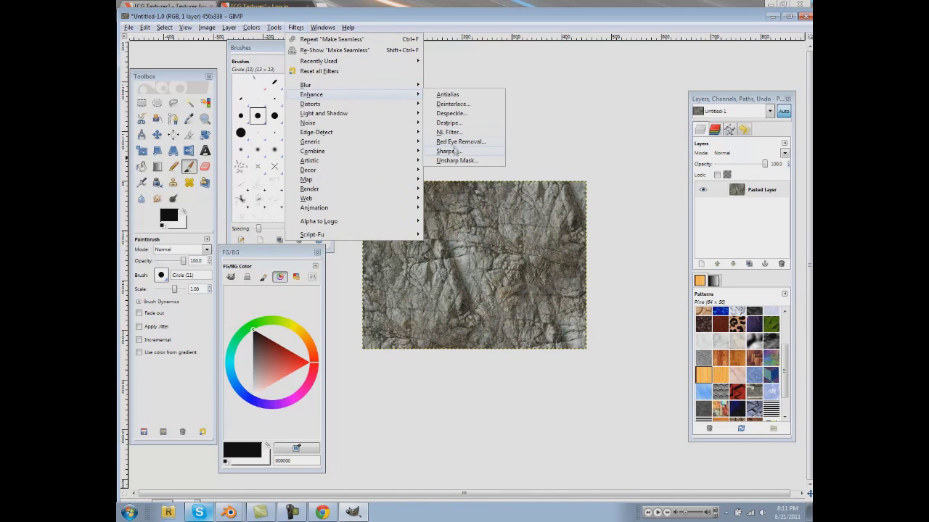
left_click(454, 160)
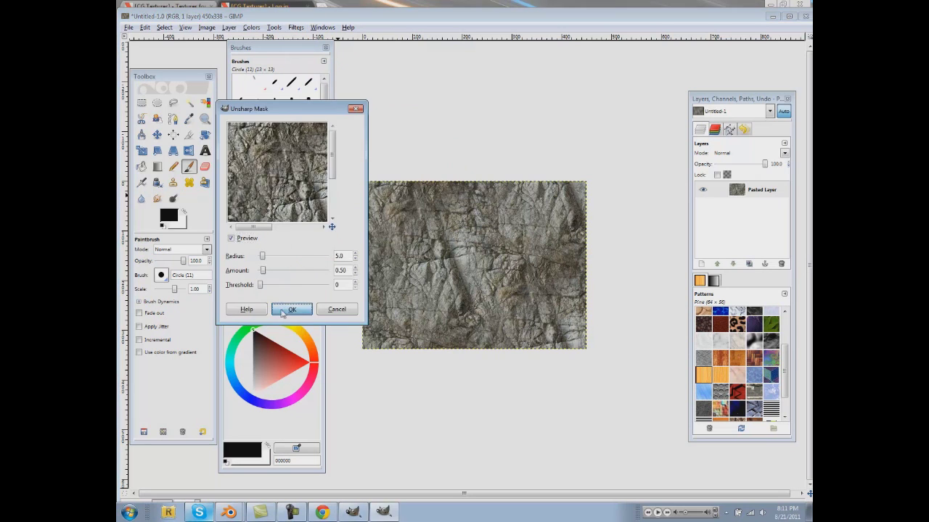
left_click(282, 310)
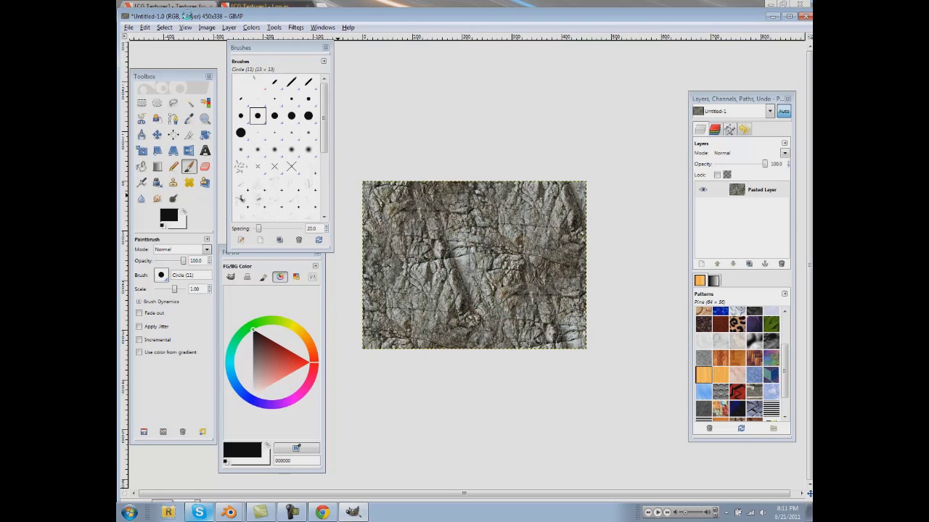
key("shift+F10")
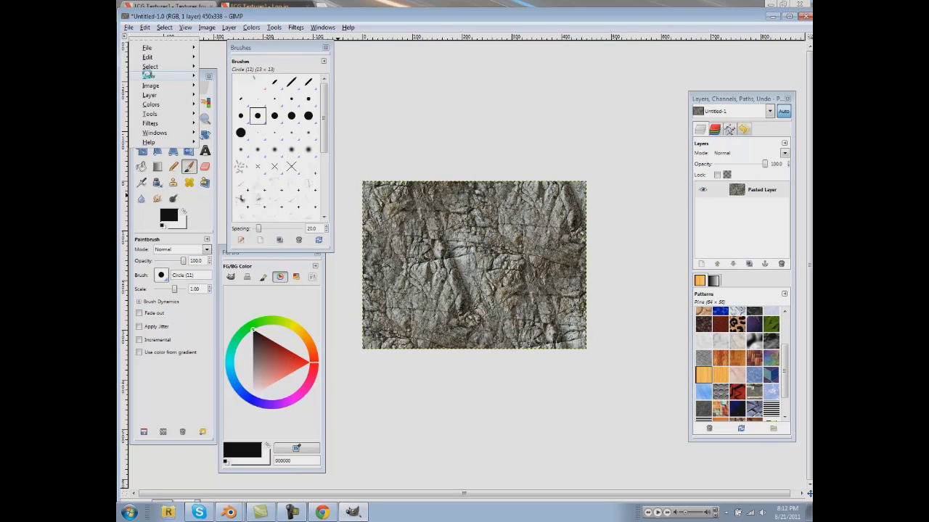
left_click(150, 15)
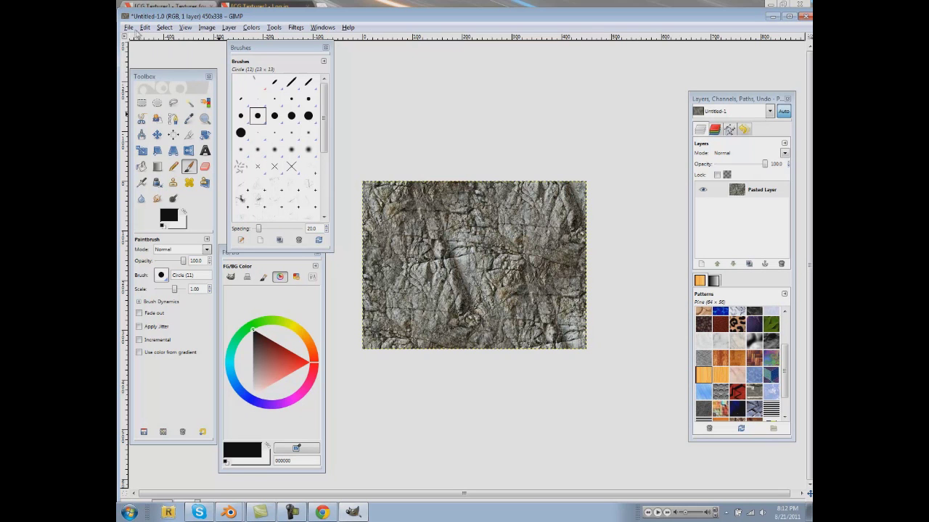
- Save the rock image to the Desktop as layered rock.png and close it
left_click(129, 27)
left_click(144, 117)
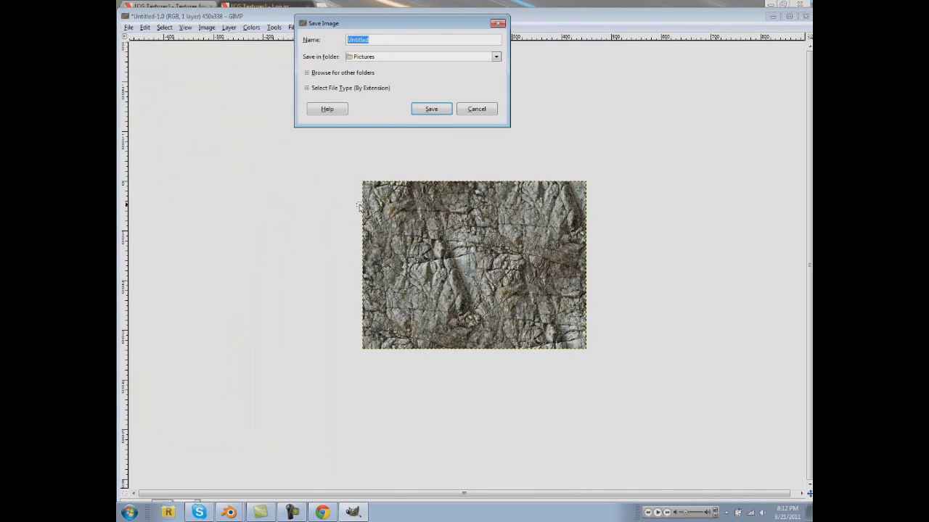
left_click(385, 56)
left_click(369, 77)
type("layered rock.png")
key("Return")
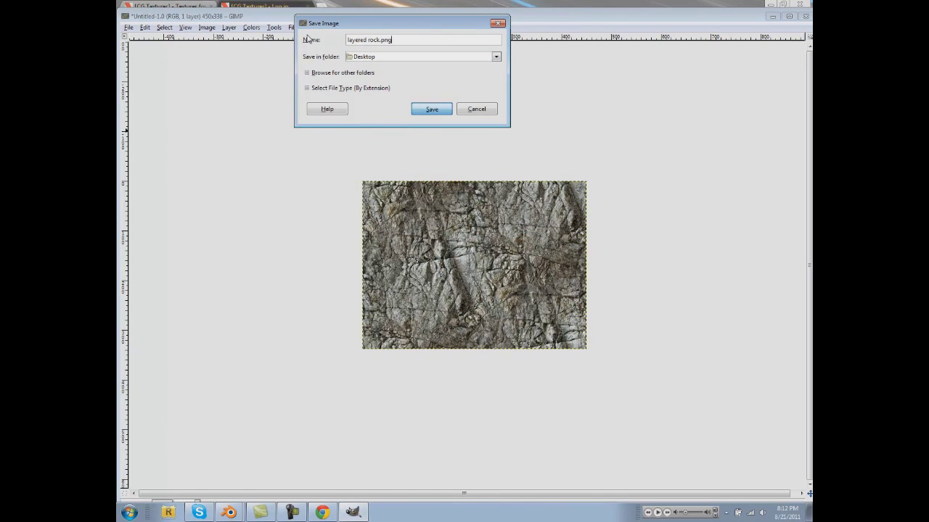
key("Return")
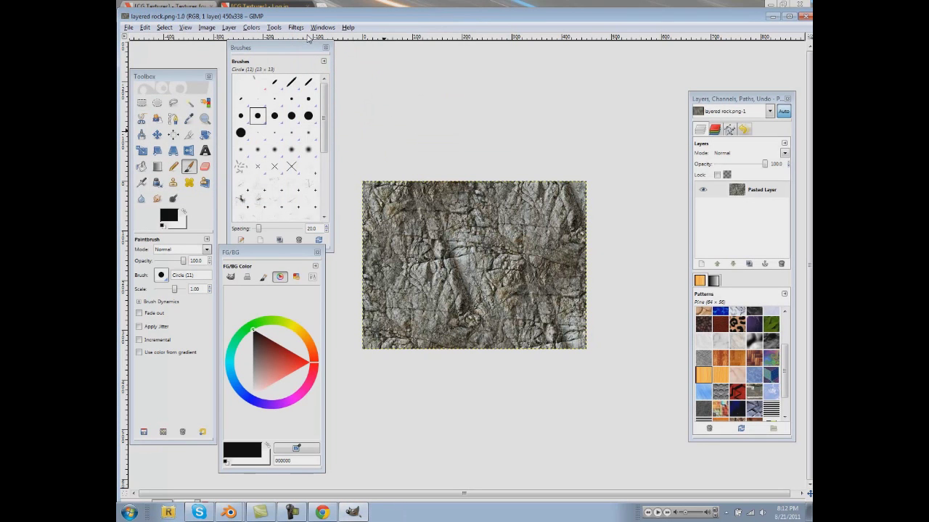
left_click(805, 16)
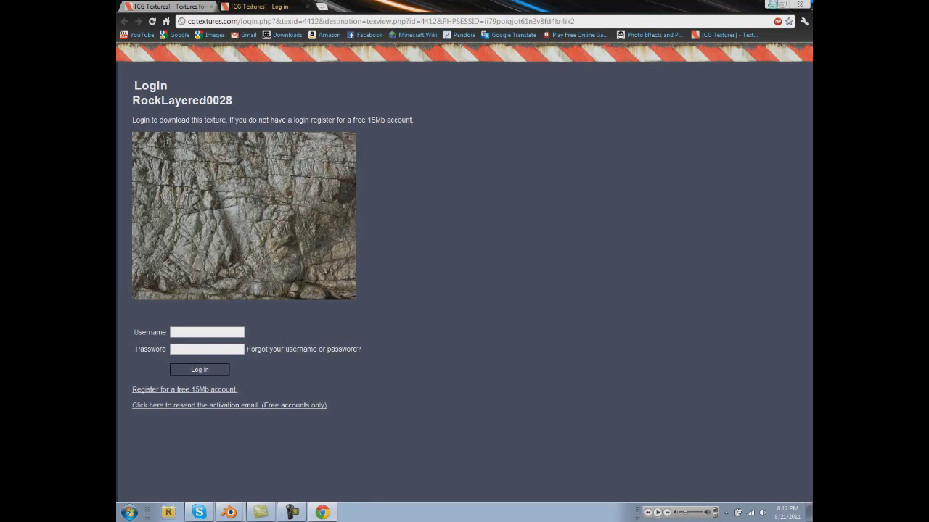
- Switch to Blender and open layered rock.png from the Desktop in the image editor
left_click(229, 512)
left_click(560, 376)
left_click(566, 349)
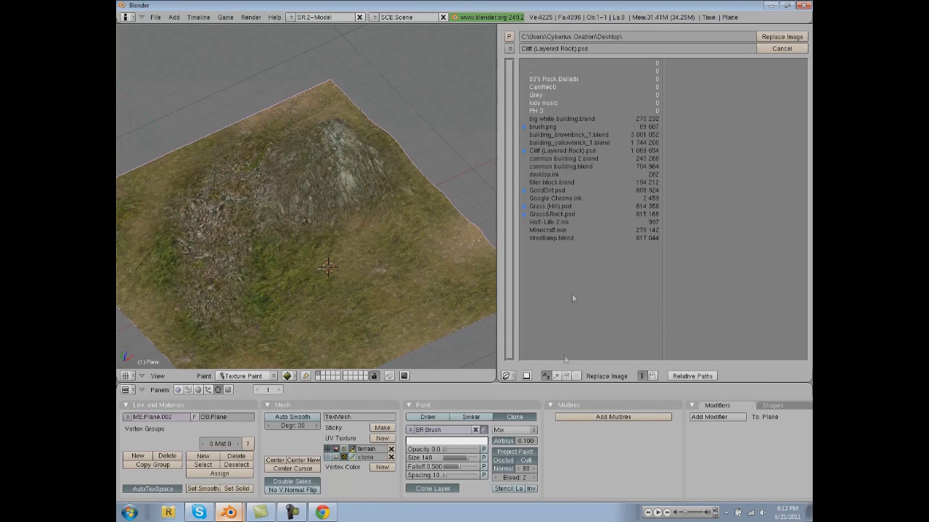
left_click(781, 37)
left_click(561, 375)
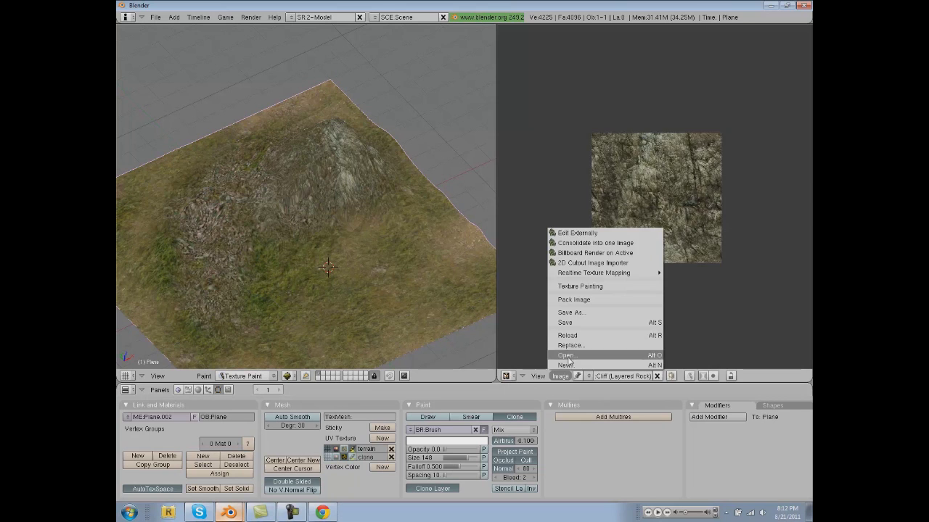
left_click(569, 358)
left_click(510, 49)
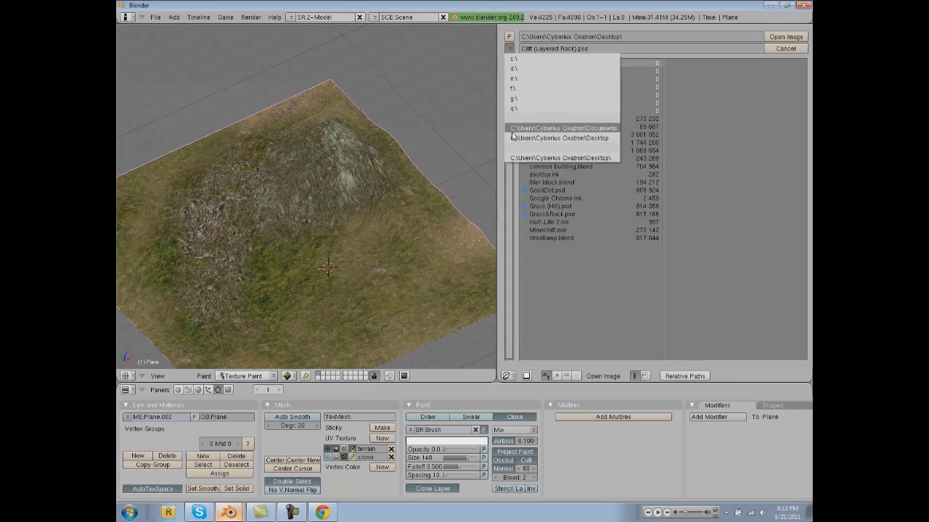
left_click(540, 128)
left_click(510, 49)
left_click(547, 136)
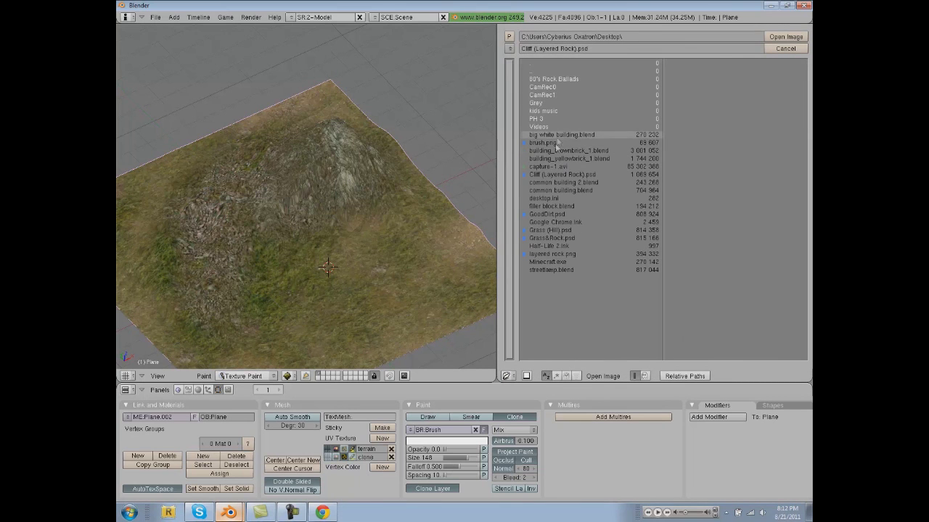
left_click(548, 253)
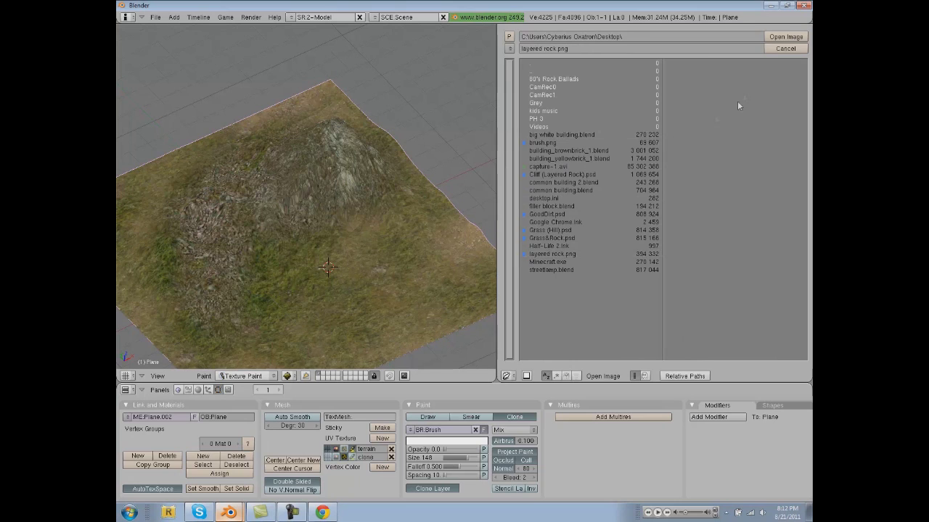
left_click(776, 39)
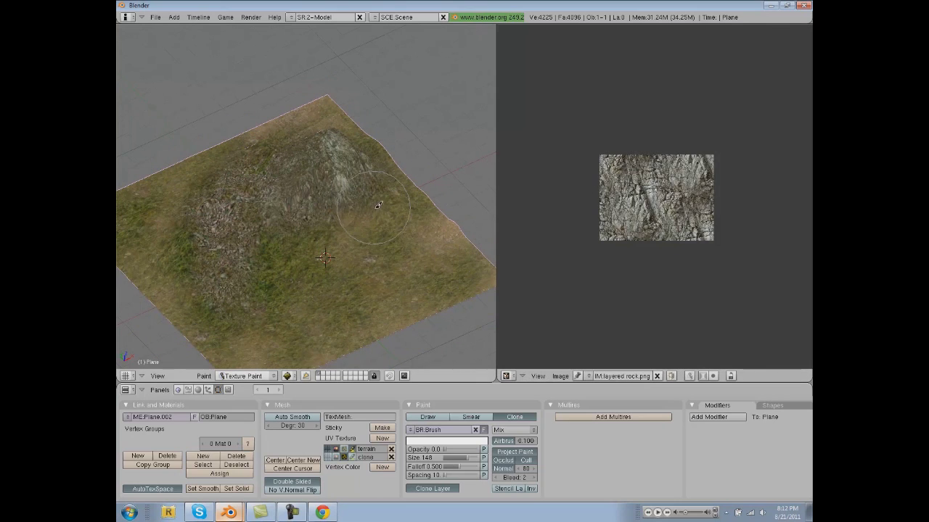
- Make the clone UV layer active and assign layered rock.png to the whole mesh in Edit Mode, then return to Texture Paint
left_click(344, 457)
key("Tab")
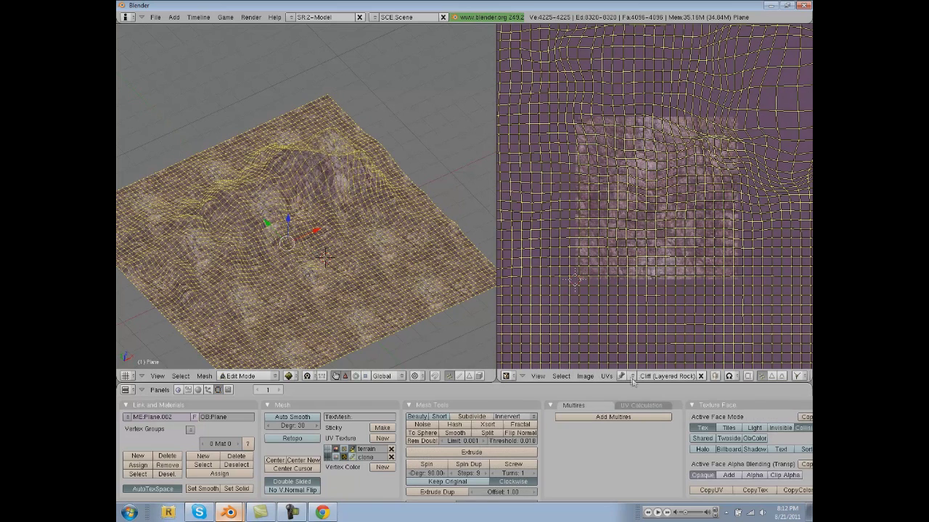
left_click(633, 382)
left_click(632, 380)
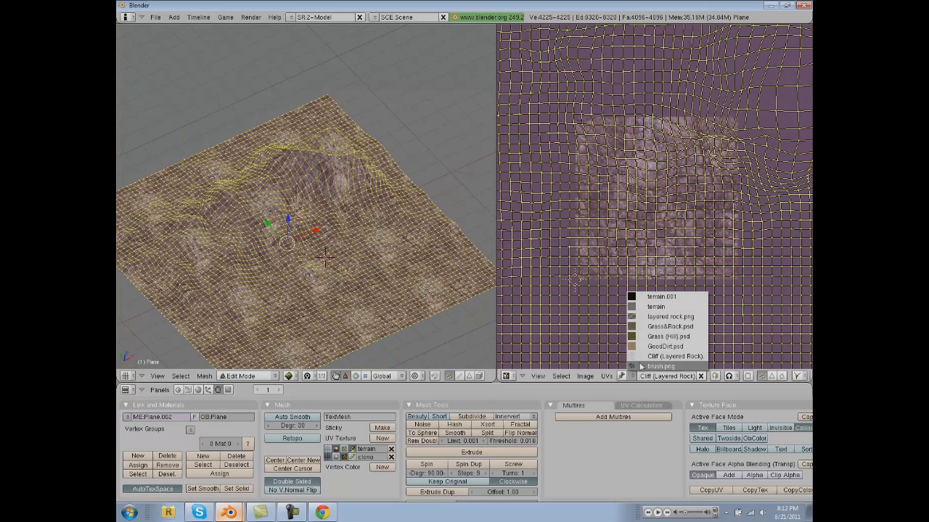
left_click(645, 316)
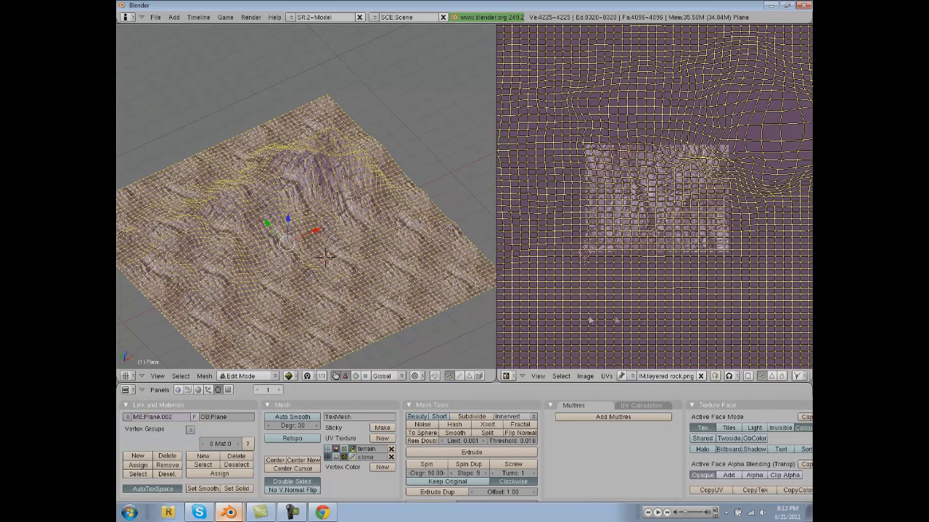
key("Tab")
- Make the terrain UV layer active and clone-paint the layered rock texture over the tallest hill
mouse_move(283, 252)
middle_mouse_down()
mouse_move(315, 356)
mouse_move(302, 291)
mouse_move(305, 300)
mouse_move(315, 218)
mouse_move(330, 256)
middle_mouse_up()
left_click(329, 450)
mouse_move(330, 257)
left_mouse_down()
mouse_move(320, 251)
mouse_move(363, 247)
mouse_move(299, 231)
left_mouse_up()
middle_click_drag(299, 231, 322, 237)
scroll(318, 247, "down", 5)
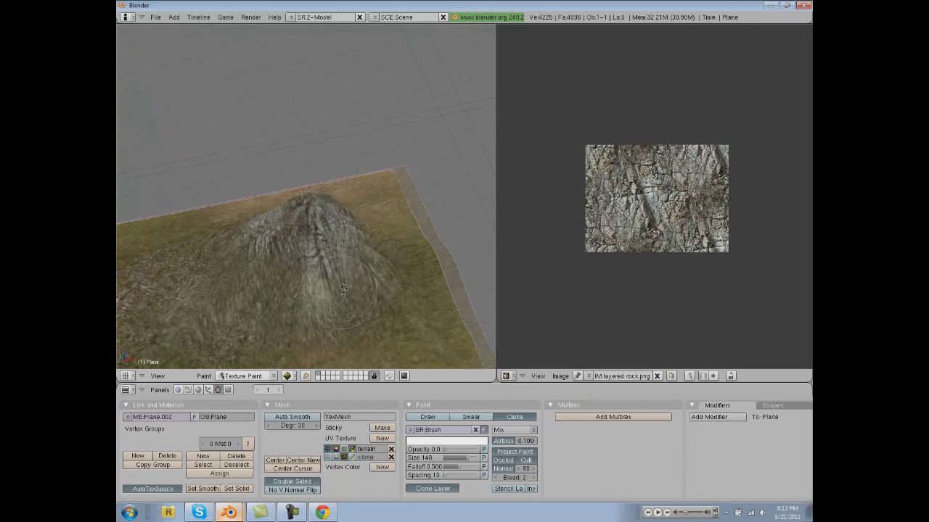
middle_click_drag(266, 268, 321, 156)
scroll(302, 229, "up", 5)
middle_click_drag(321, 156, 304, 184)
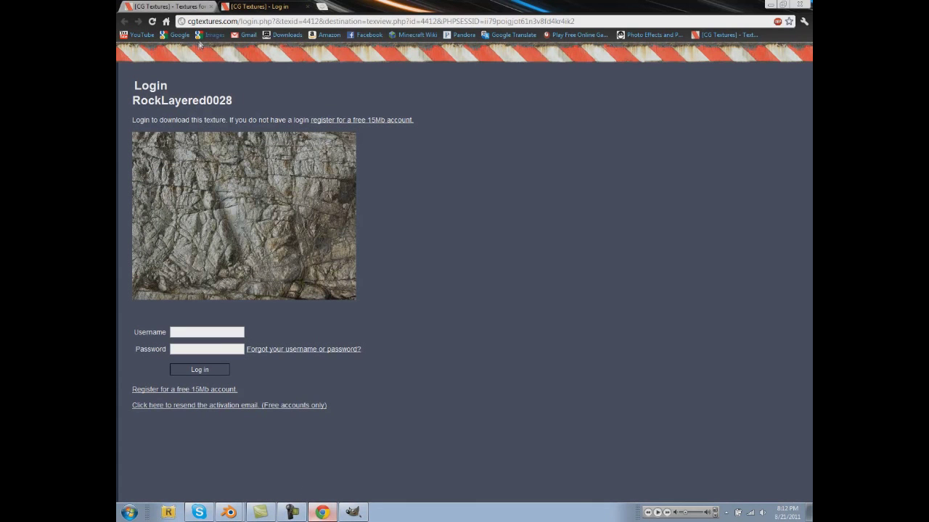
- Load Google Images in Chrome's texture login tab and open the Plain subcategory of the Water textures on cgtextures.com
left_click(210, 34)
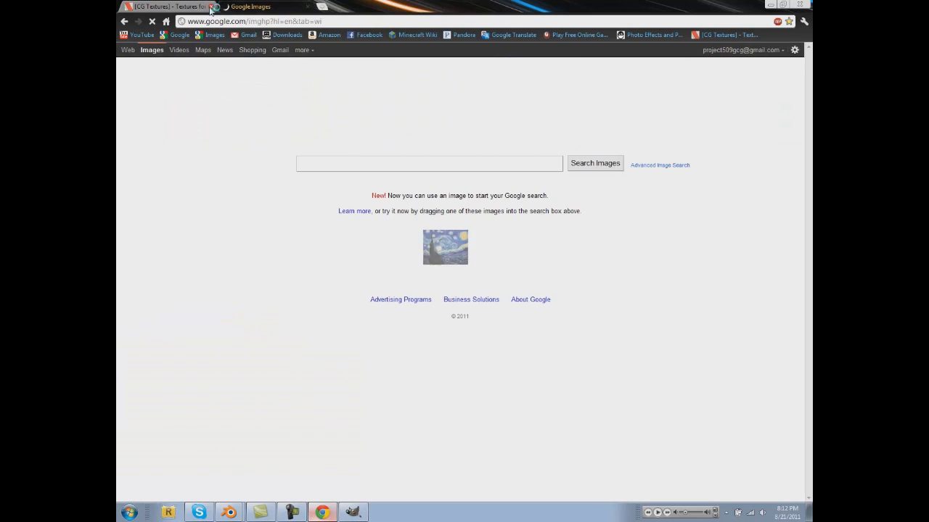
left_click(203, 6)
scroll(159, 435, "down", 1)
left_click(151, 448)
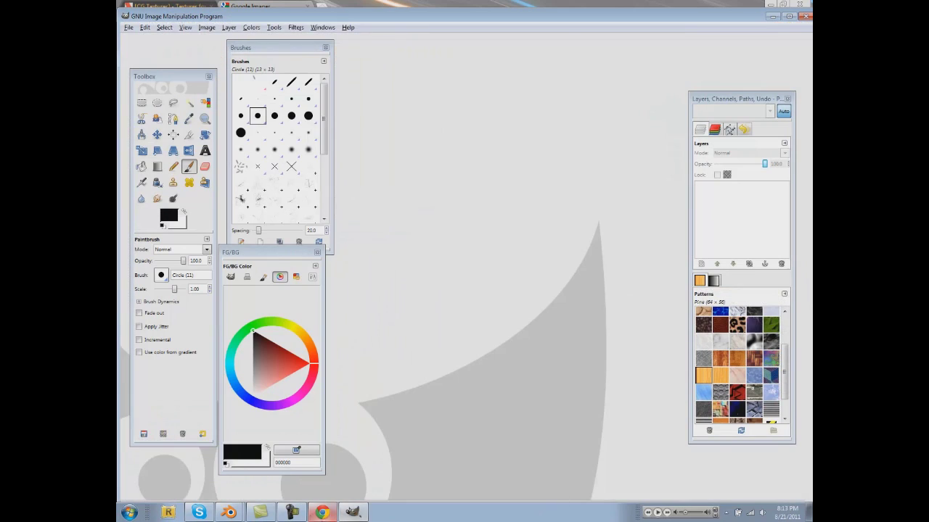
left_click(324, 514)
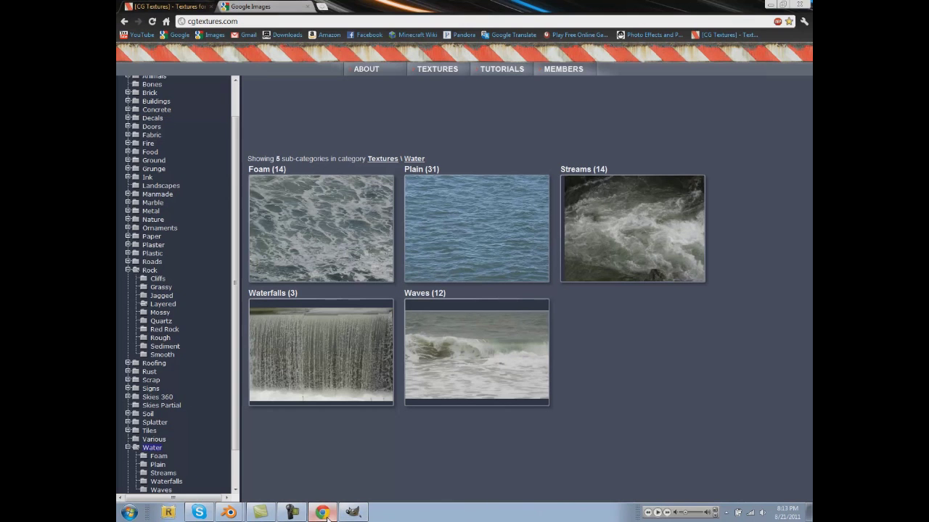
left_click(460, 267)
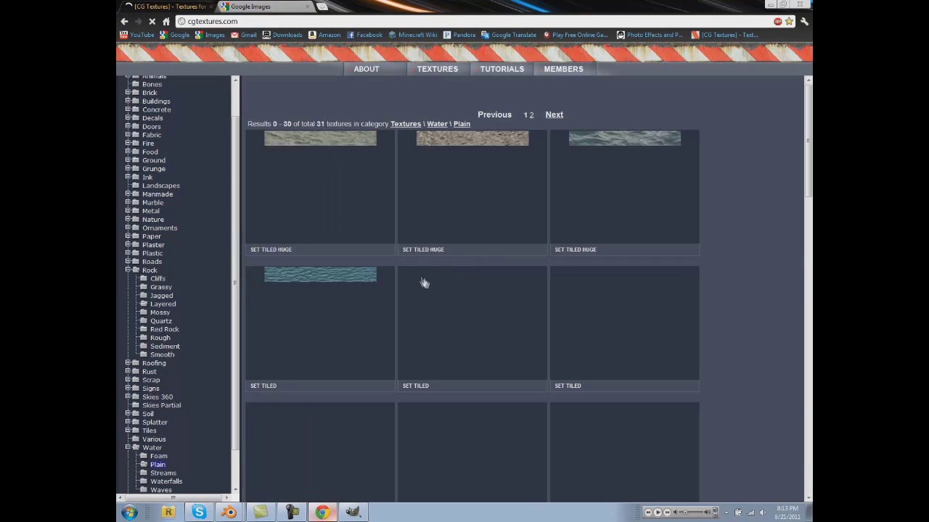
- Browse the plain water textures, open WaterPlain0004 and copy its preview image to the clipboard
scroll(448, 308, "down", 1)
scroll(449, 308, "down", 5)
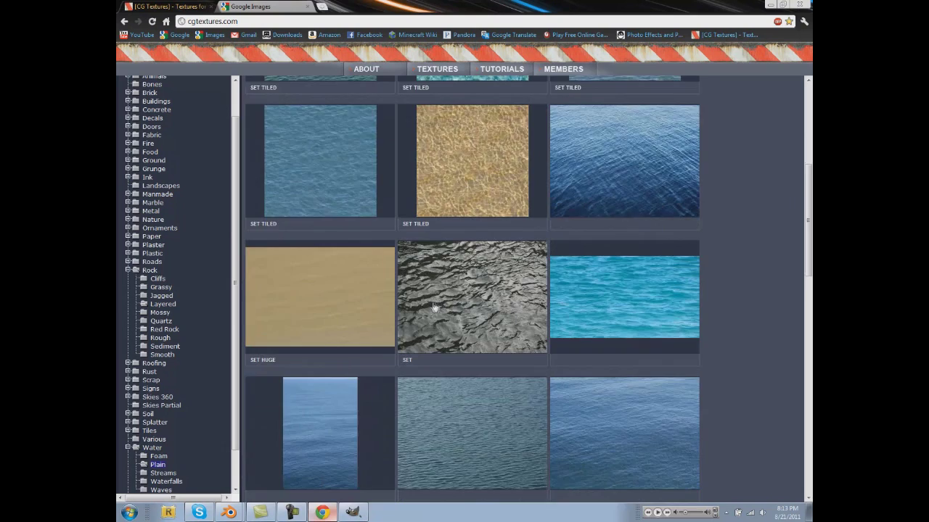
scroll(434, 340, "down", 2)
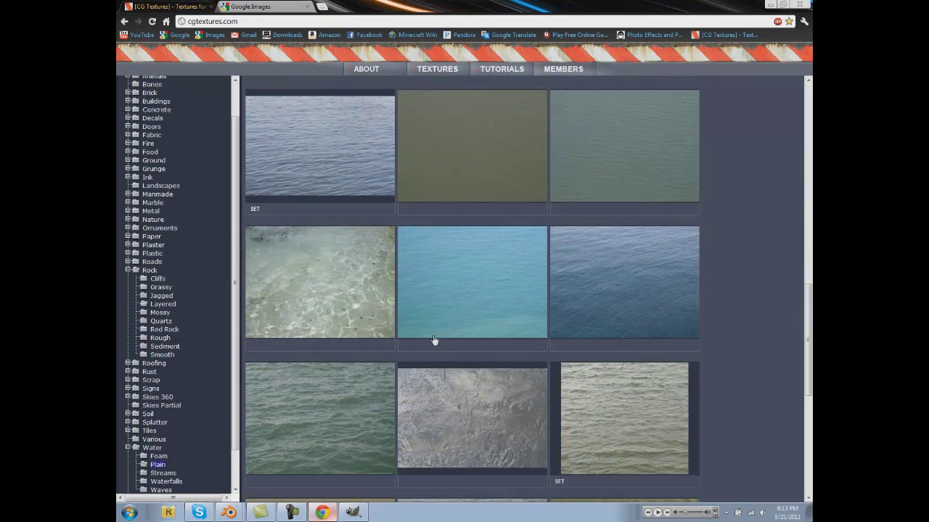
scroll(434, 340, "up", 1)
scroll(434, 340, "down", 5)
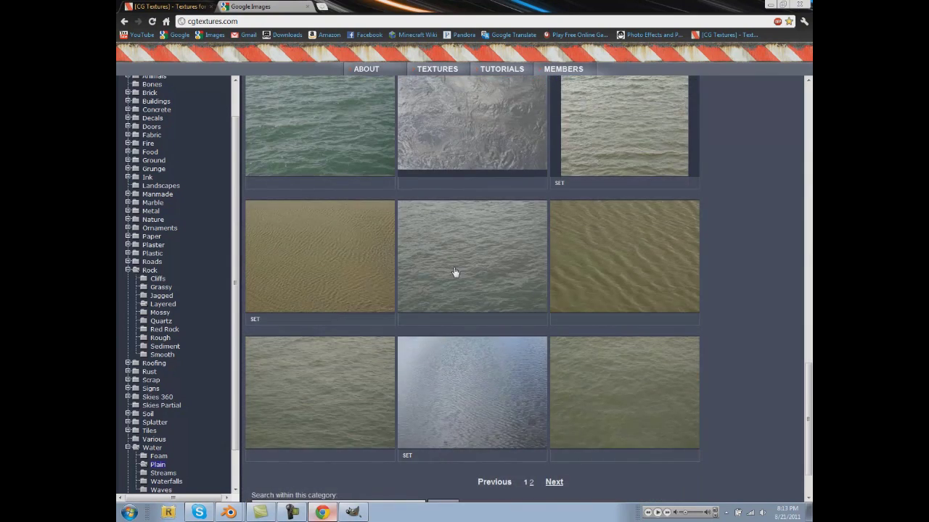
left_click(456, 272)
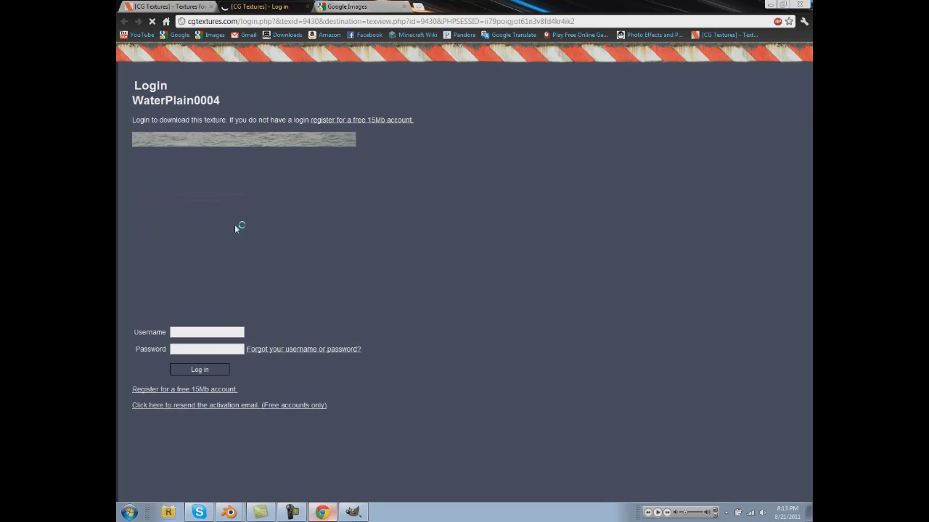
right_click(250, 249)
left_click(279, 275)
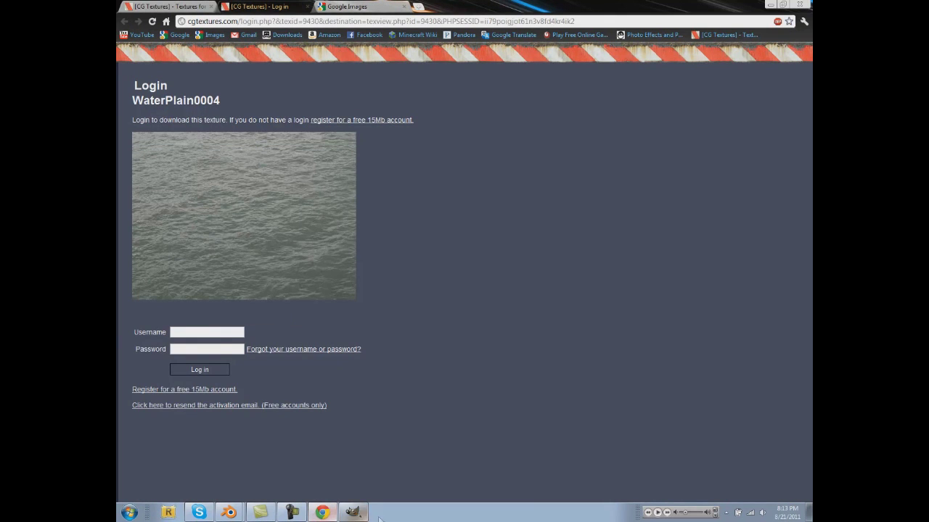
- Switch to GIMP and paste the copied water texture as a new image
left_click(353, 513)
left_click(144, 27)
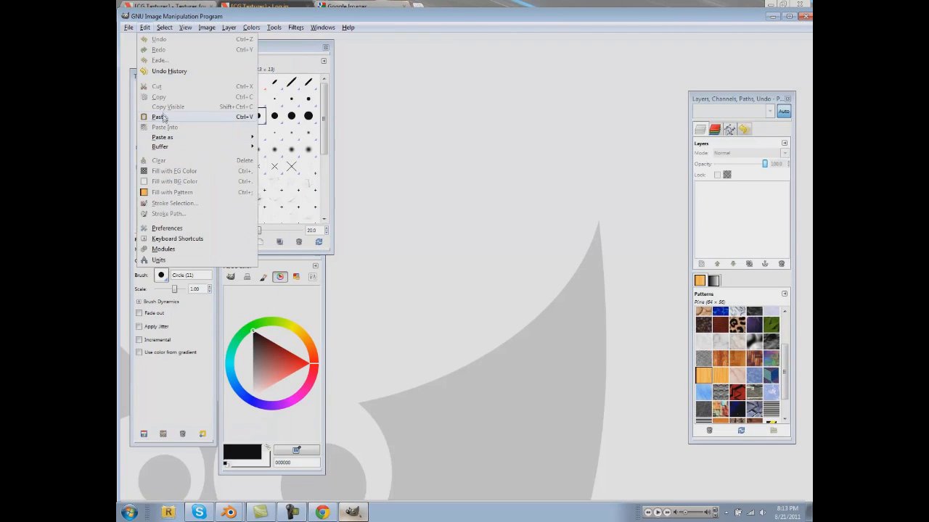
left_click(155, 118)
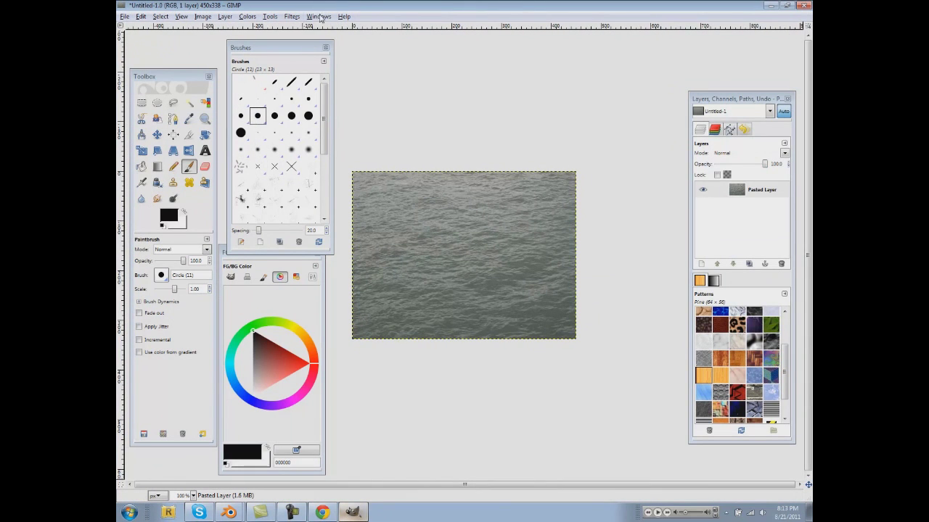
- Apply the Make Seamless filter to the pasted water image
left_click(320, 16)
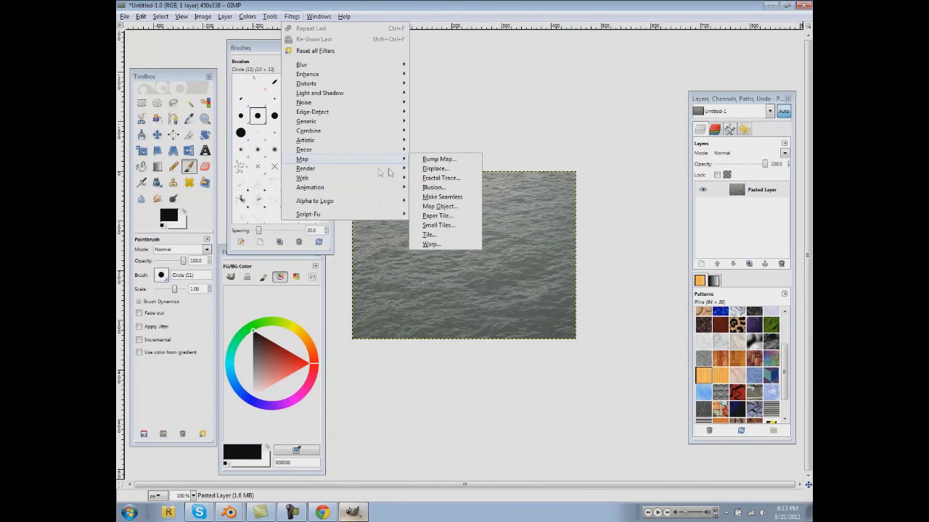
mouse_move(303, 159)
left_click(441, 197)
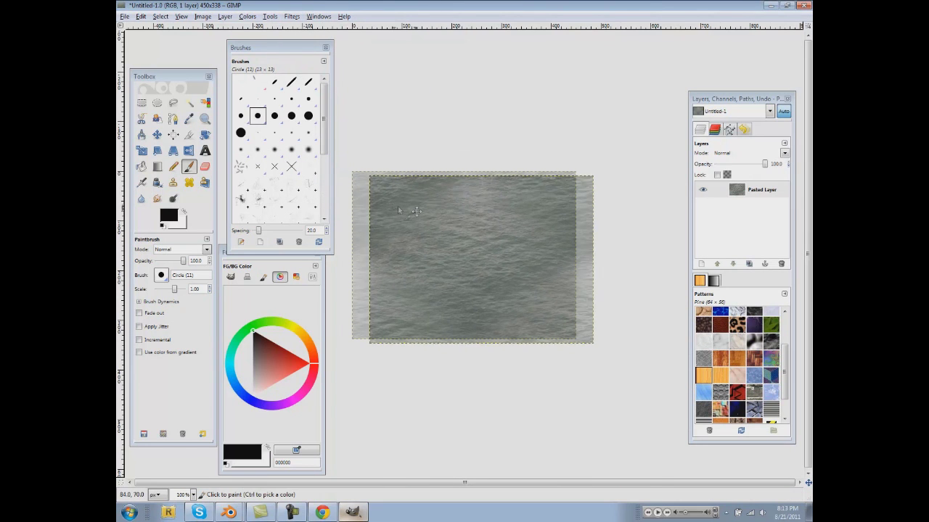
- Save the seamless water image to the Desktop as water.jpg and close GIMP
key("ctrl+s")
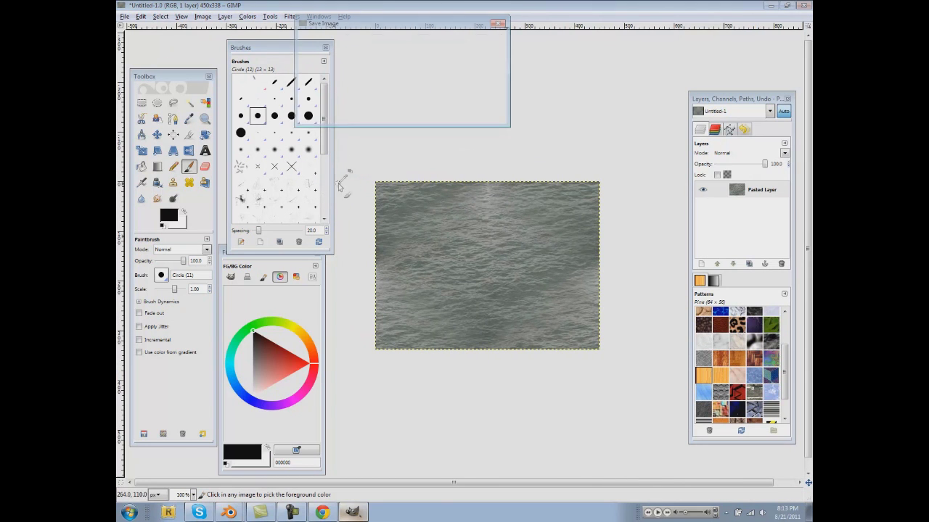
left_click(367, 58)
left_click(370, 79)
type("water.")
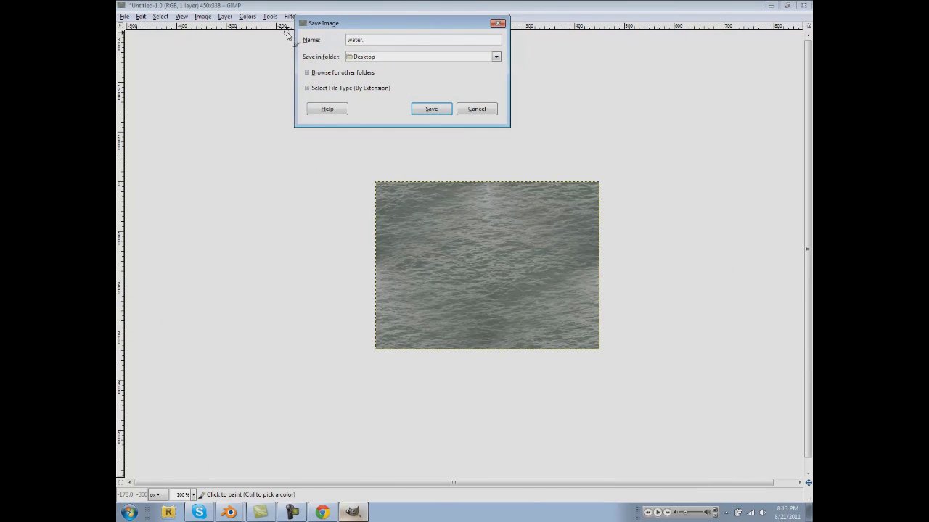
type("jpg")
key("Return")
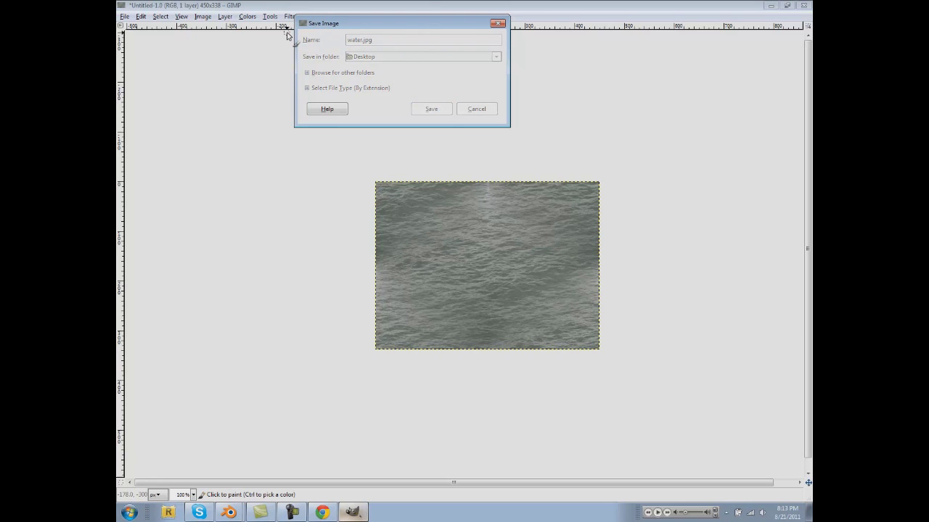
key("Return")
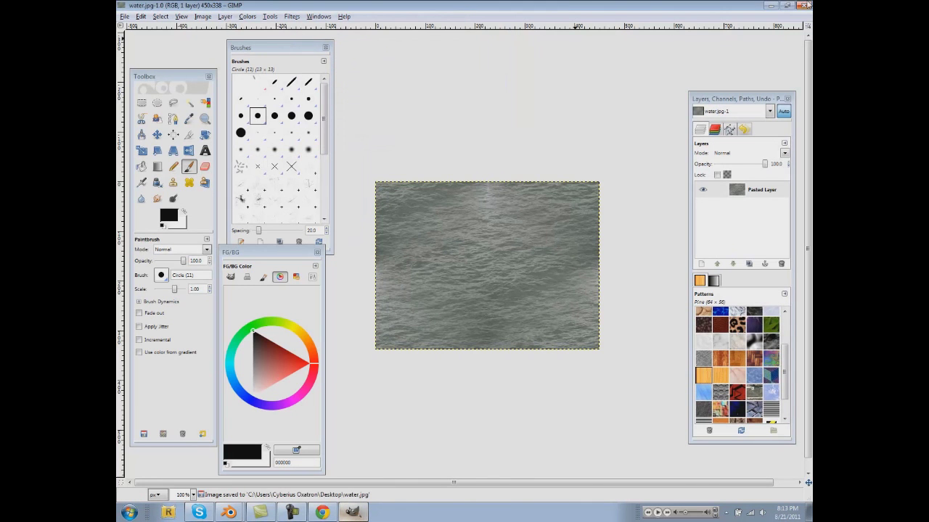
left_click(807, 5)
left_click(807, 17)
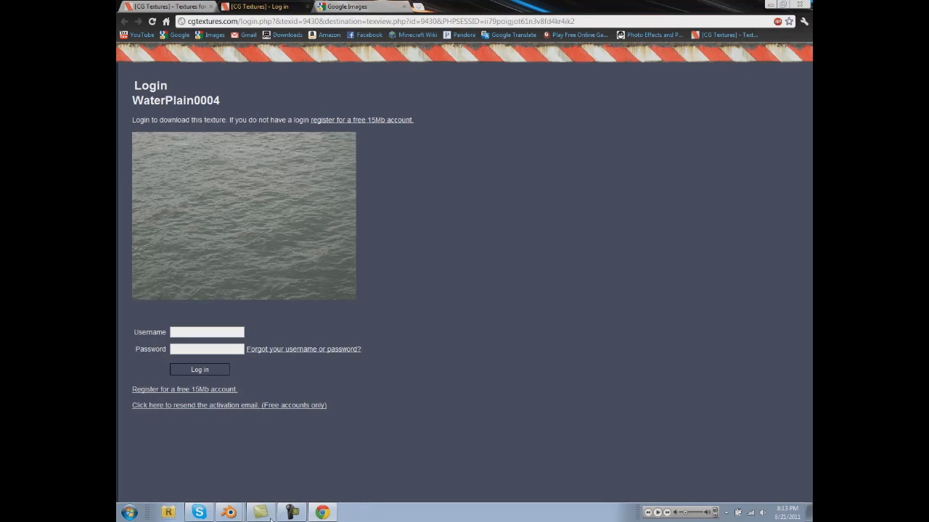
- Switch to Blender, refresh the Desktop file list and open water.jpg in the image editor
left_click(229, 513)
left_click(560, 375)
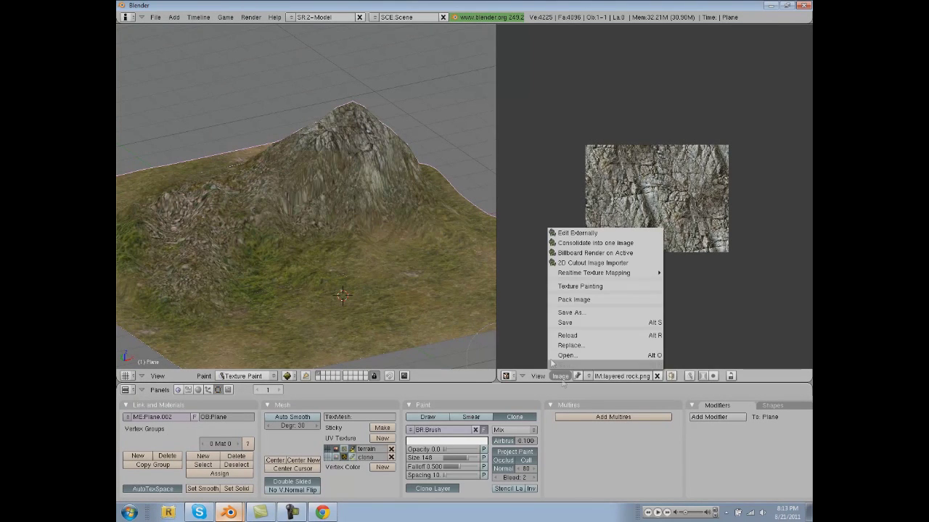
left_click(567, 356)
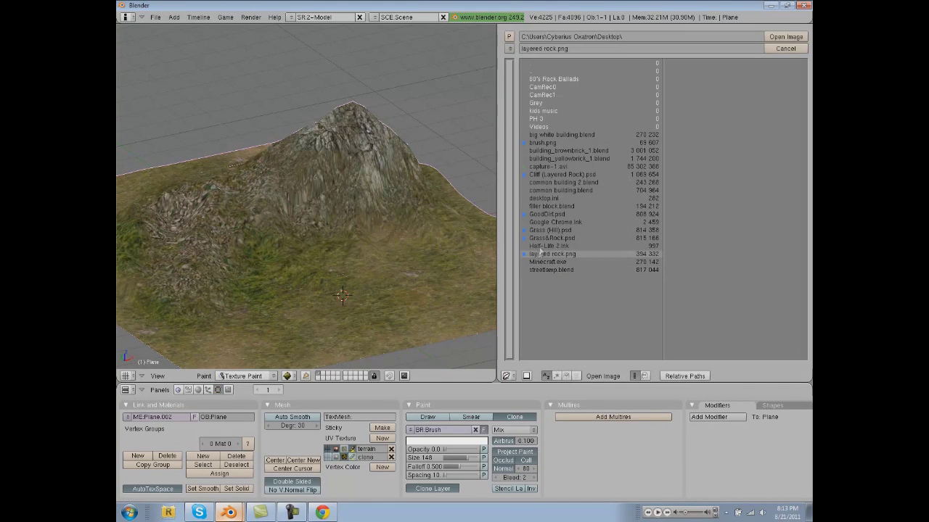
left_click(510, 49)
left_click(523, 137)
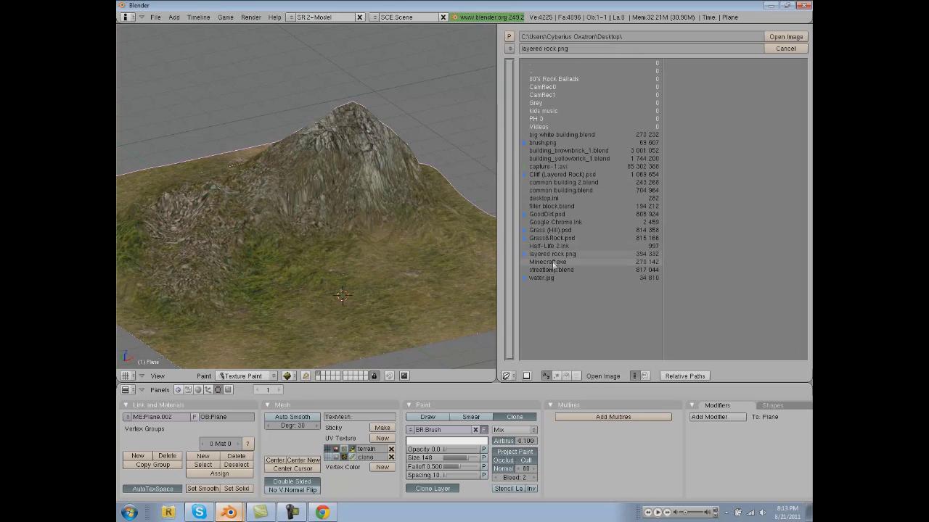
left_click(546, 277)
left_click(786, 37)
- Add a mesh plane and scale it up until it reaches past the terrain's edges
key("space")
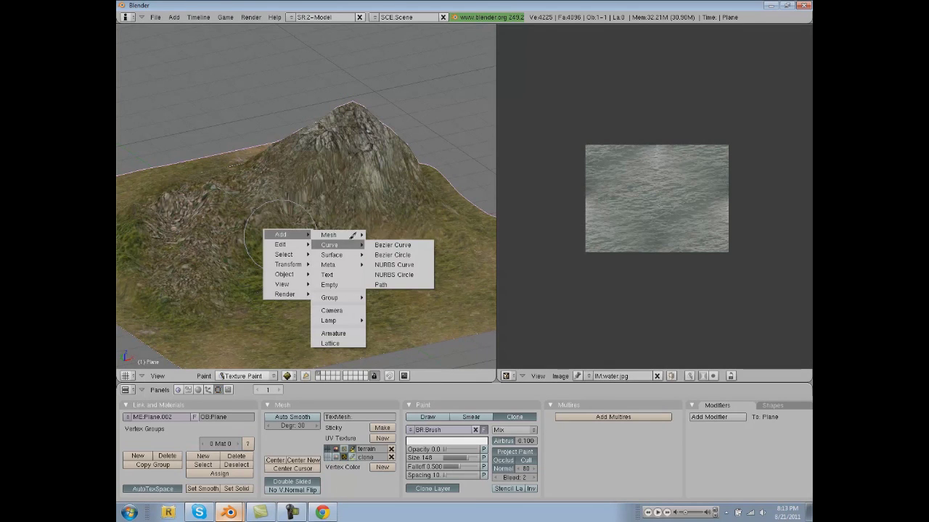
mouse_move(333, 235)
left_click(384, 235)
key("s")
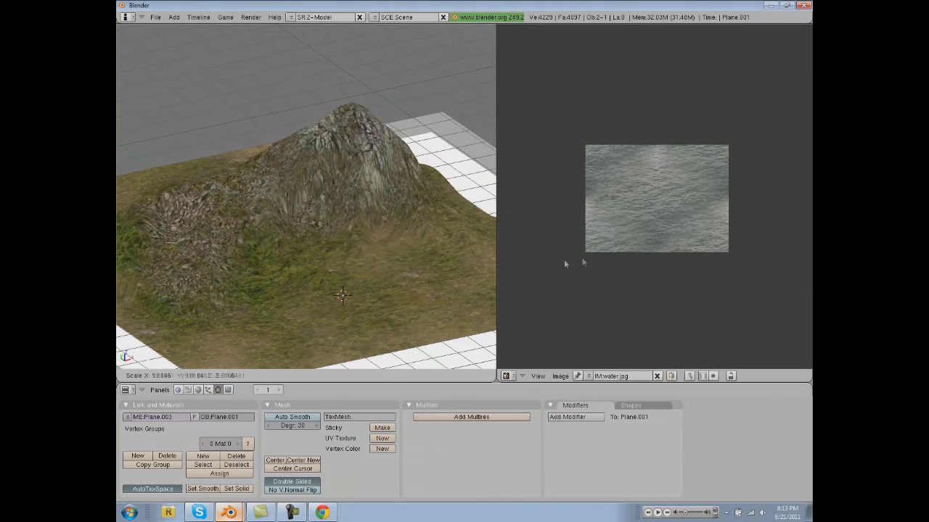
left_click(399, 266)
- Raise the new plane above the terrain's low ground and fit it over the terrain's outline from the top view
left_click_drag(342, 265, 356, 209)
left_click_drag(373, 244, 319, 254)
left_click(171, 292)
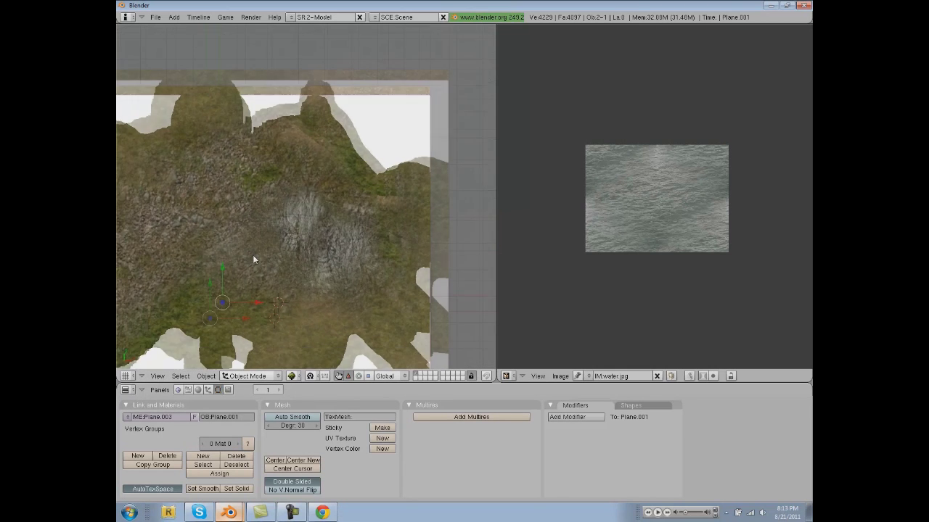
key("g")
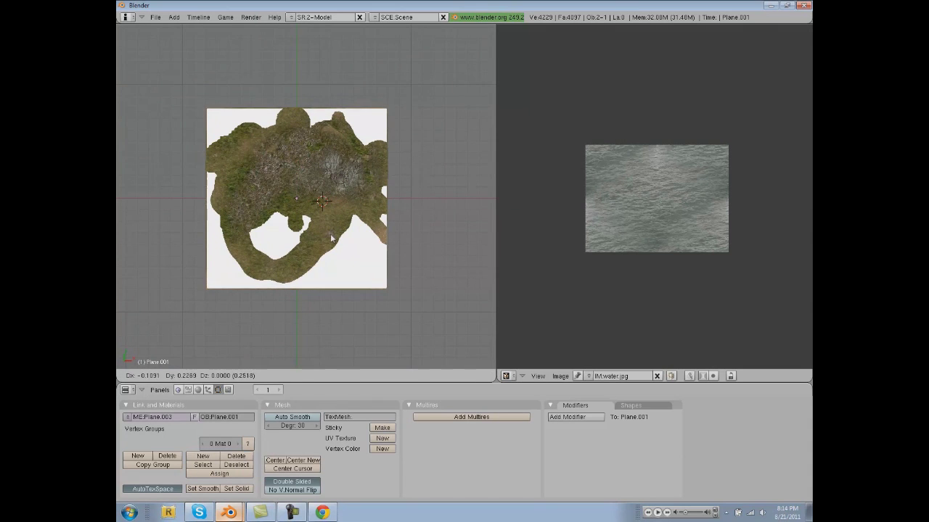
left_click(331, 238)
key("s")
left_click(361, 251)
- Lower the plane slightly along Z to fine-tune the water level around the shoreline
middle_click_drag(321, 267, 293, 179)
scroll(294, 179, "up", 2)
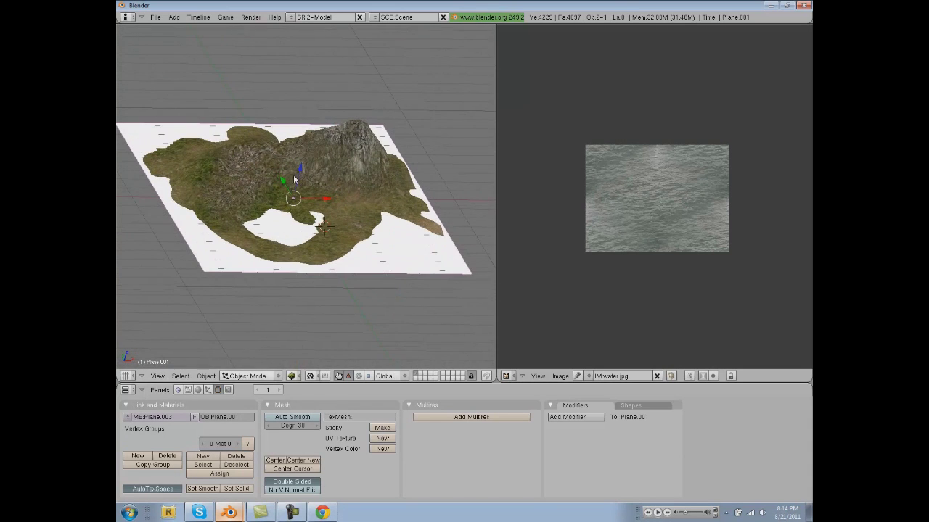
mouse_move(302, 177)
left_mouse_down()
mouse_move(300, 149)
mouse_move(301, 175)
left_mouse_up()
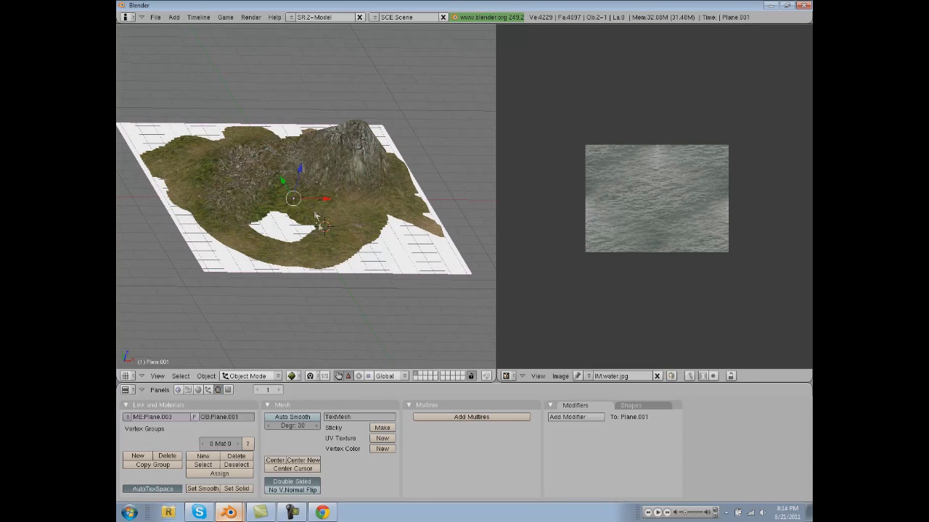
- Unwrap the plane with the water.jpg texture and scale up its UVs to tile the water
key("a")
key("Tab")
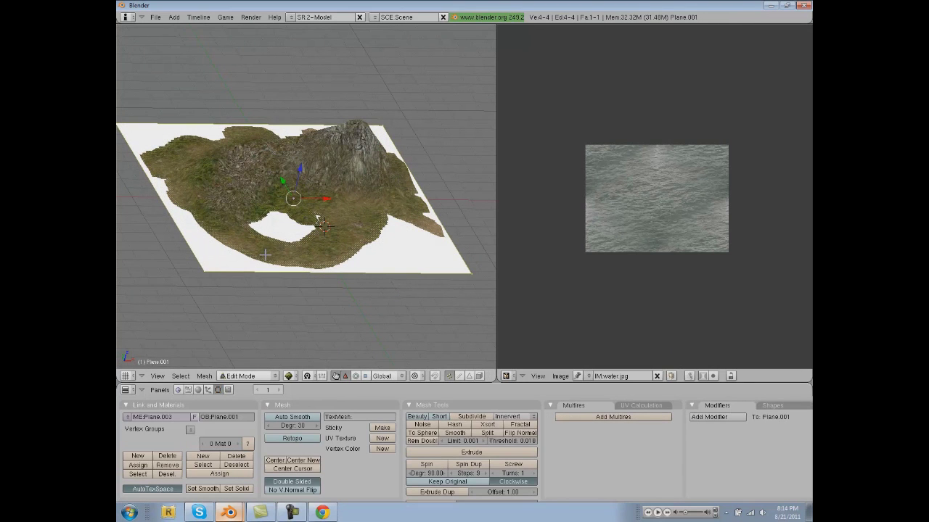
key("u")
left_click(240, 202)
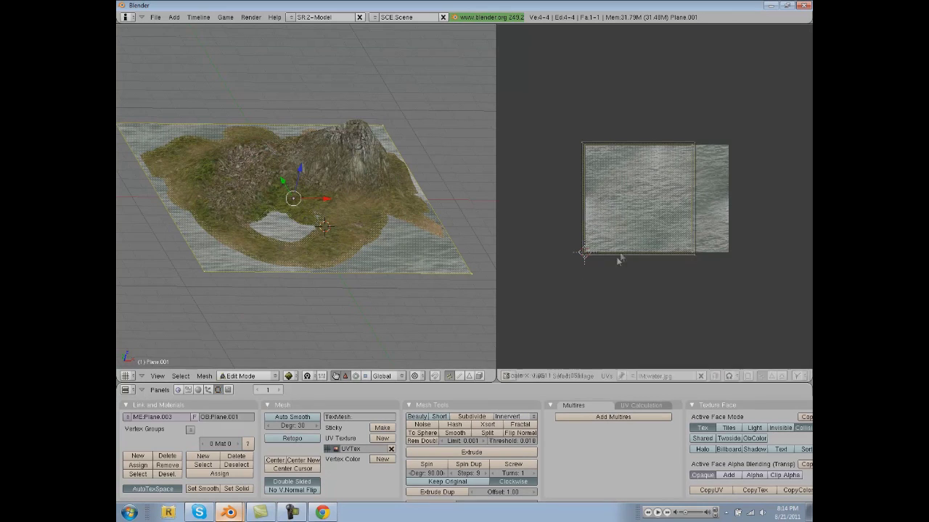
left_click(603, 307)
key("Tab")
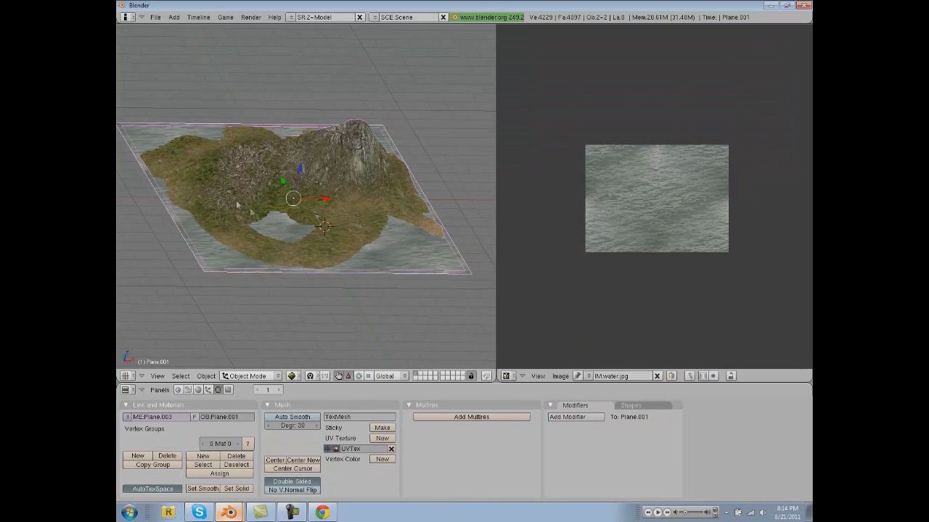
- Enlarge the water plane well beyond the terrain's edges and deselect everything
key("a")
middle_click_drag(246, 212, 314, 234)
scroll(317, 212, "up", 4)
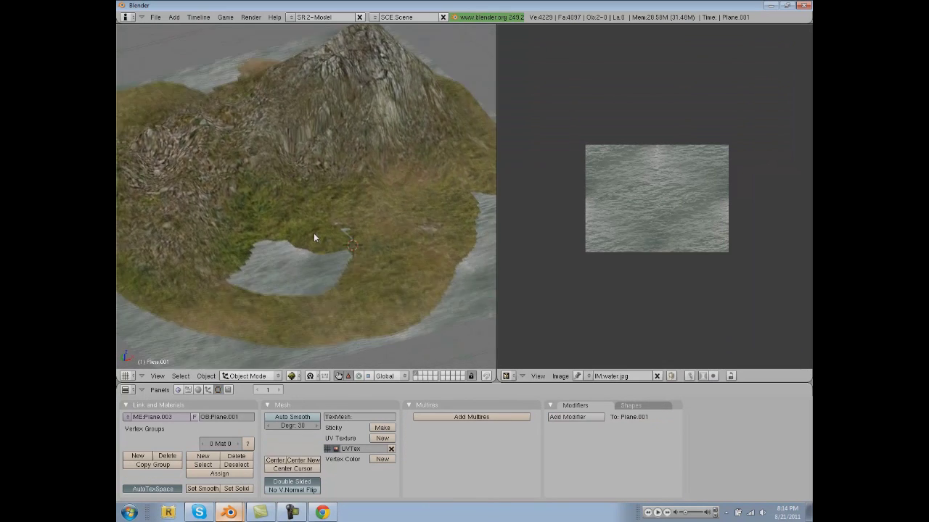
scroll(312, 232, "down", 8)
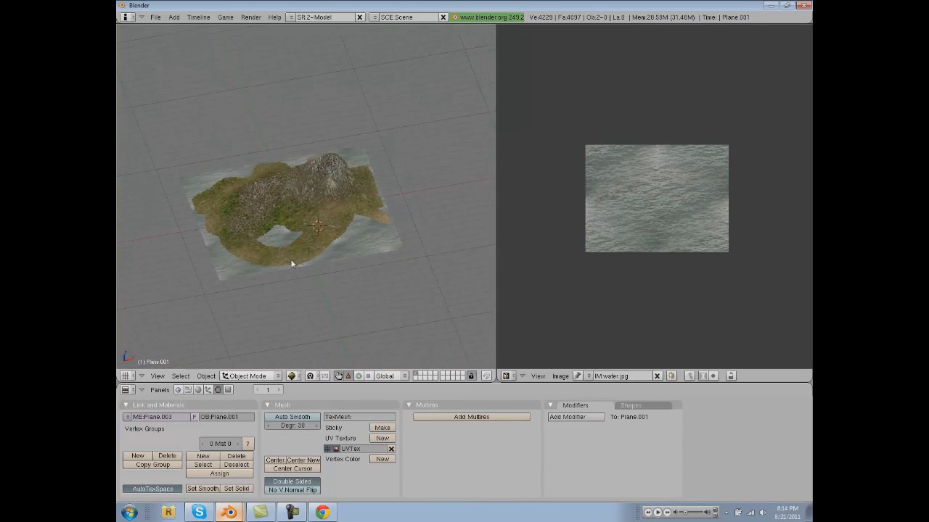
middle_click_drag(298, 253, 312, 256)
middle_click_drag(374, 253, 338, 222)
right_click(357, 213)
key("a")
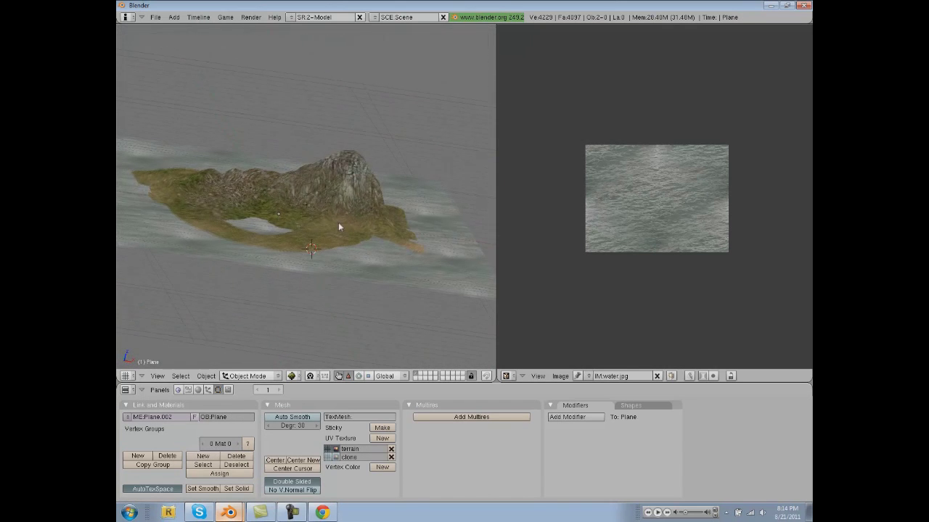
- Sculpt the terrain's outer edges down below the water with the subtracting Draw brush at size 62
right_click(296, 213)
left_click(247, 376)
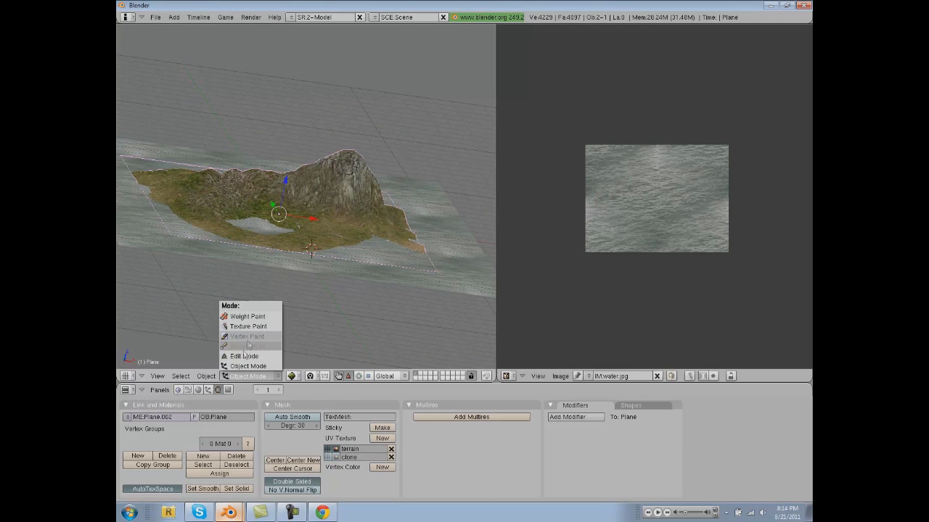
left_click(247, 350)
middle_click_drag(222, 251, 295, 386)
left_click(484, 406)
left_click(459, 407)
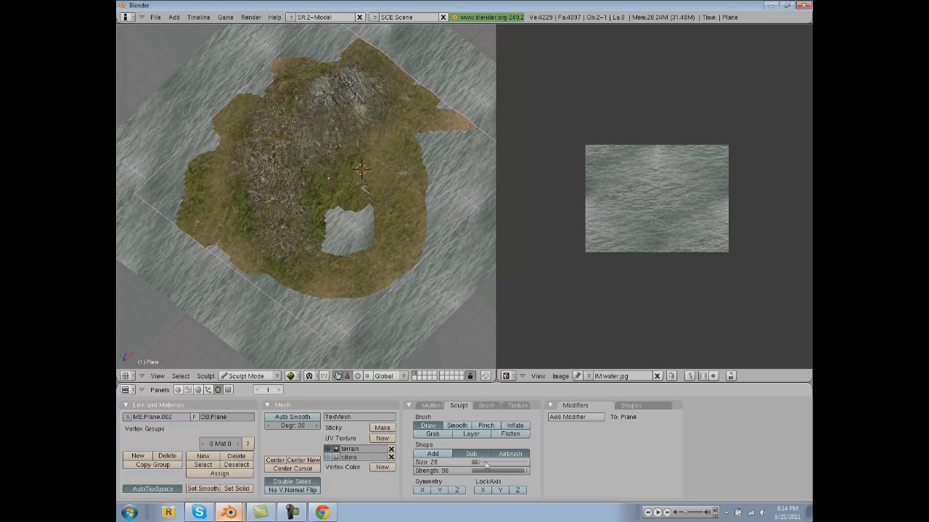
left_click_drag(486, 465, 502, 468)
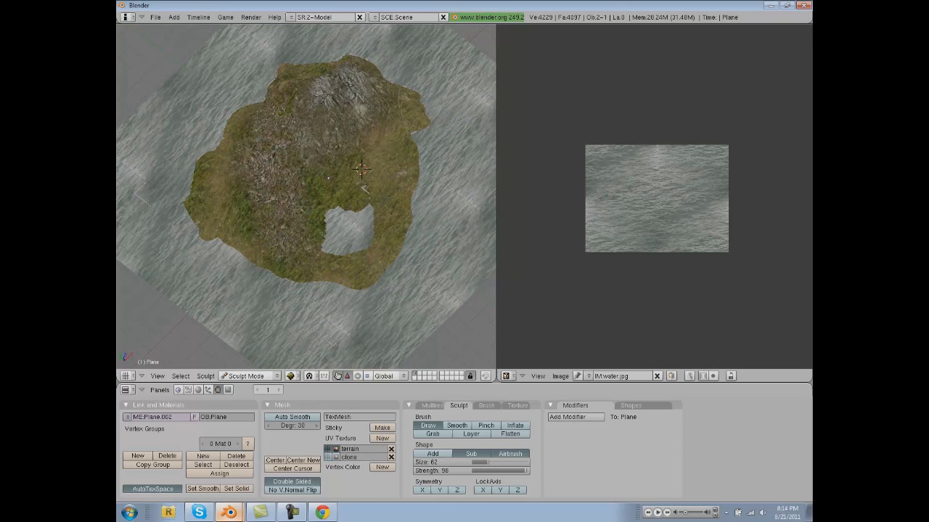
- Return the terrain to Object Mode and check its mesh density in Edit Mode
middle_click_drag(366, 290, 332, 226)
scroll(349, 288, "up", 2)
mouse_move(269, 221)
middle_mouse_down()
mouse_move(293, 275)
mouse_move(364, 294)
middle_mouse_up()
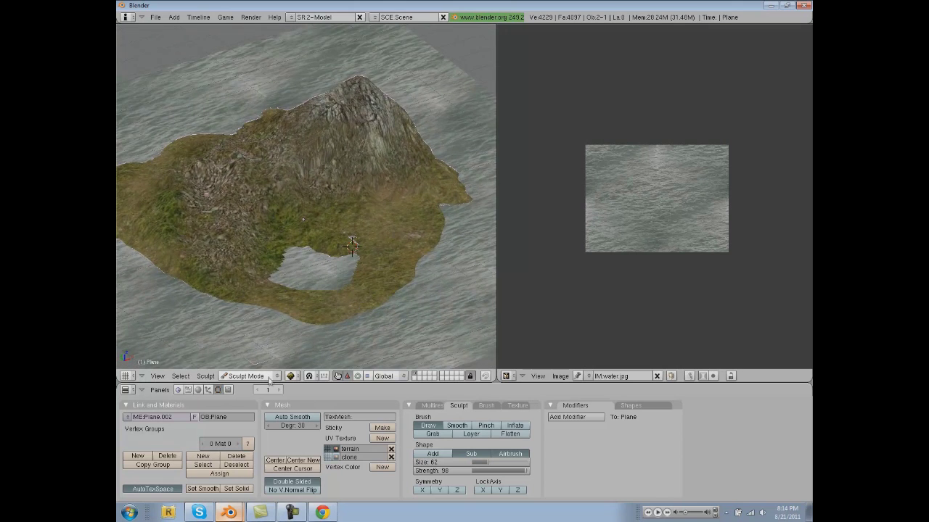
left_click(267, 378)
left_click(256, 367)
scroll(319, 273, "down", 4)
scroll(259, 209, "up", 1)
right_click(259, 216)
scroll(259, 222, "up", 2)
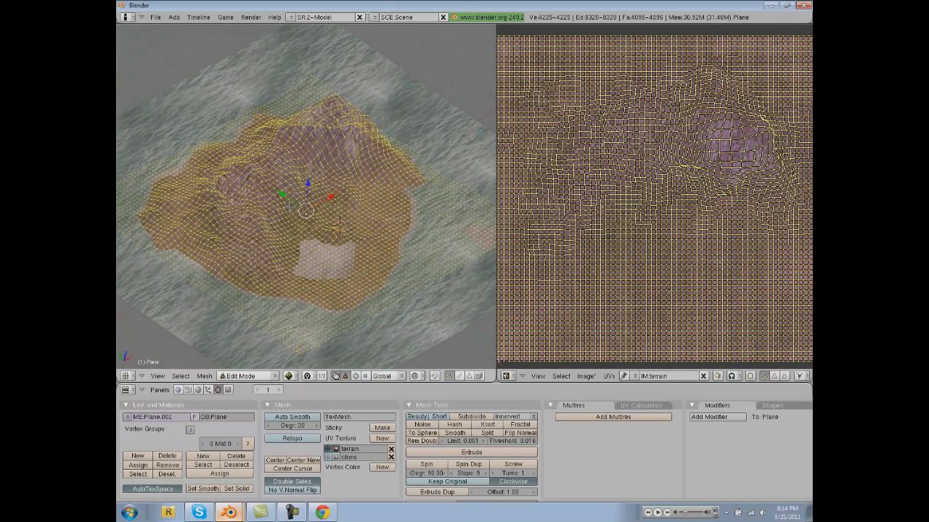
key("Tab")
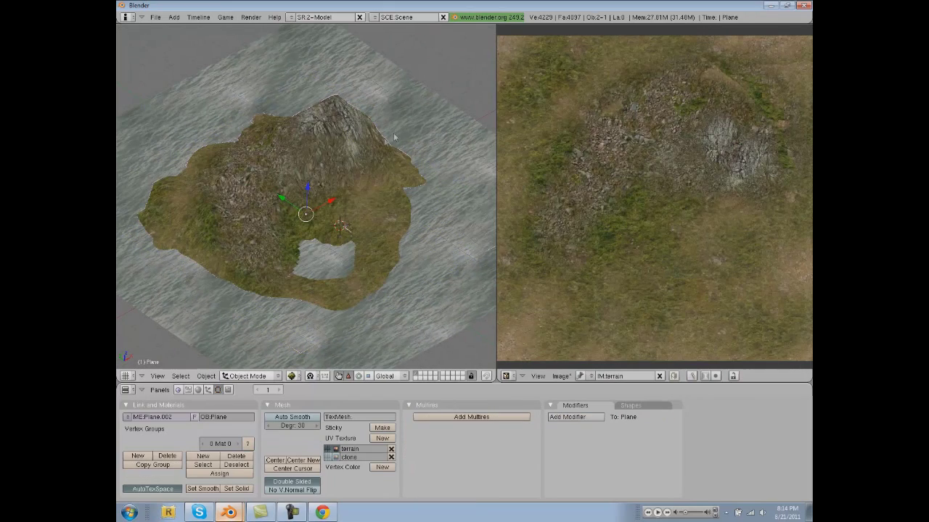
- Add a Decimate modifier to the terrain, set its ratio to 0.316 and apply it
left_click(562, 418)
left_click(569, 348)
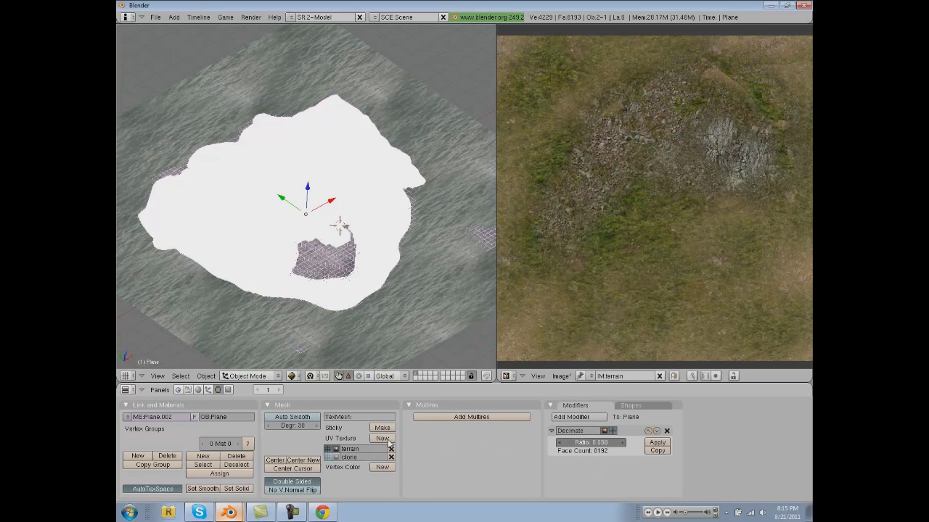
left_click_drag(389, 443, 381, 444)
left_click(616, 446)
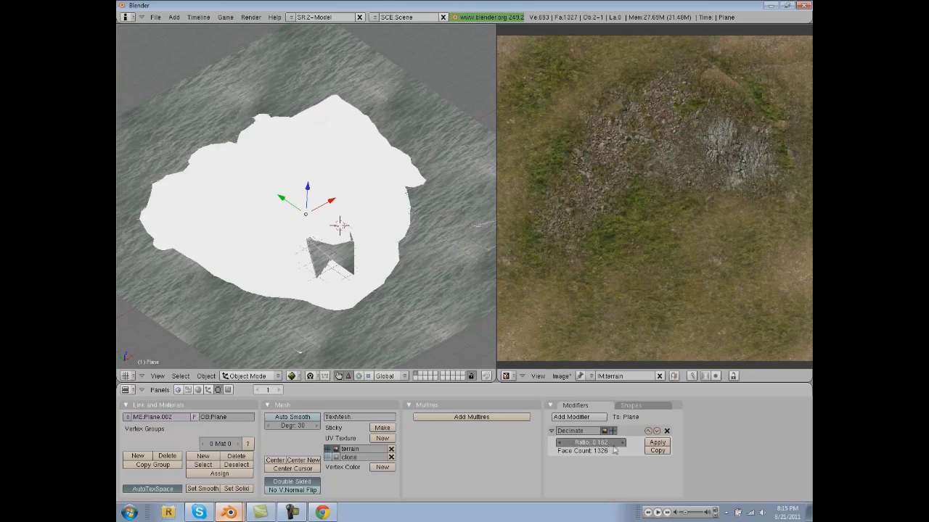
left_click(615, 446)
left_click(615, 446)
left_click(615, 447)
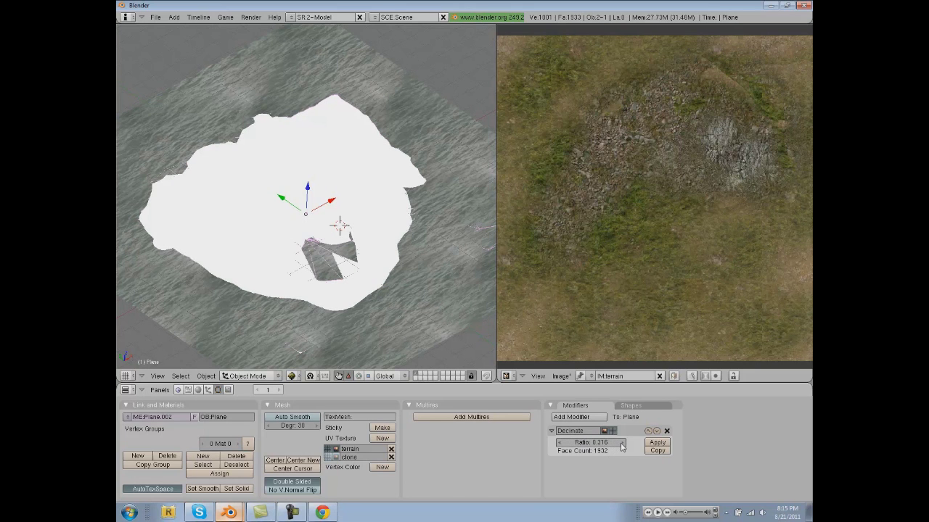
left_click(650, 444)
- Select the whole decimated terrain mesh and project its UVs from the top view to map the painted terrain image again
middle_click_drag(310, 267, 340, 234)
key("Tab")
key("Tab")
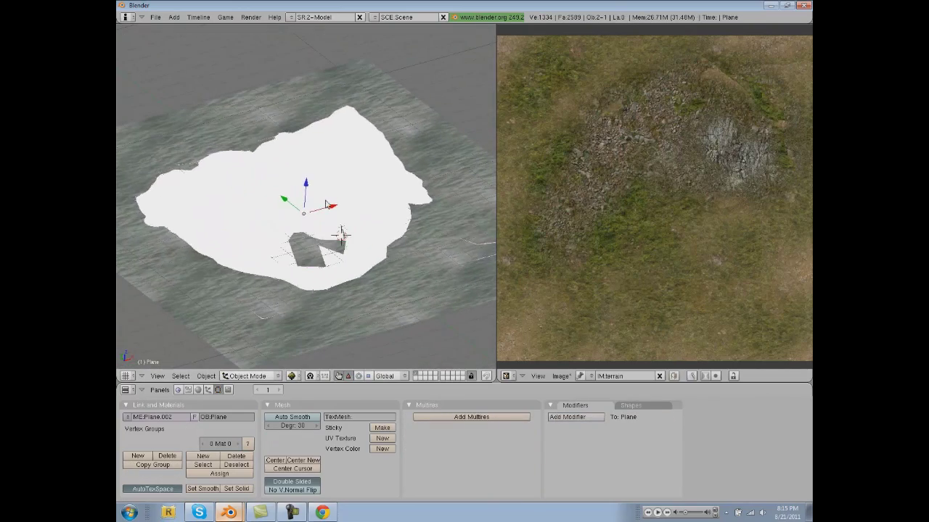
key("Tab")
key("a")
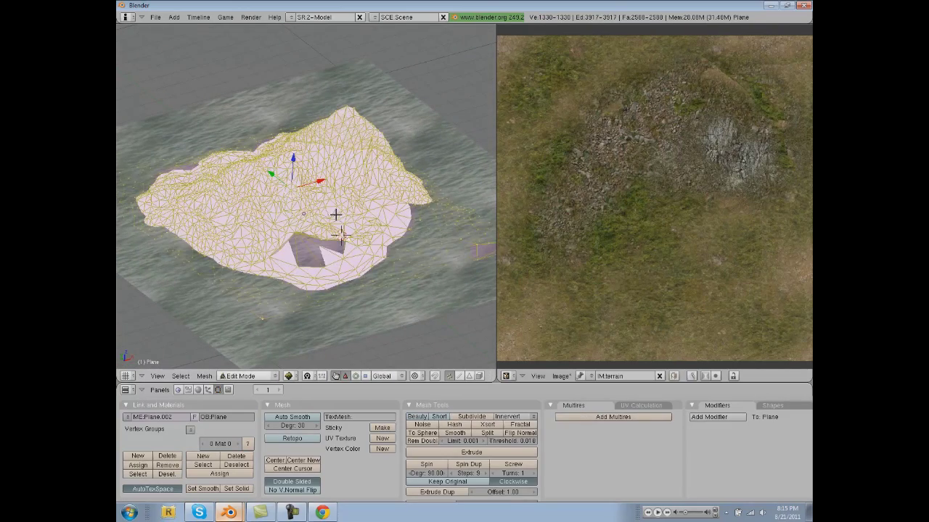
left_click(156, 377)
left_click(171, 294)
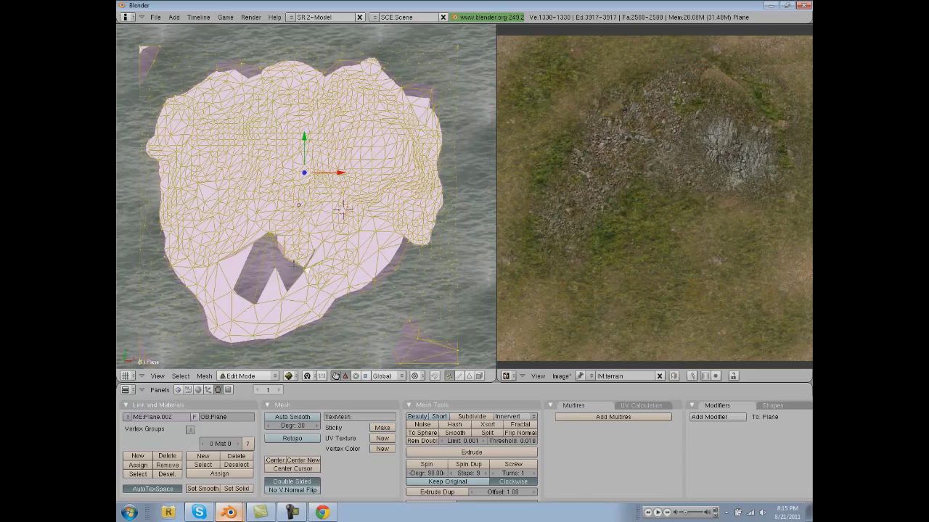
key("u")
left_click(265, 313)
key("Tab")
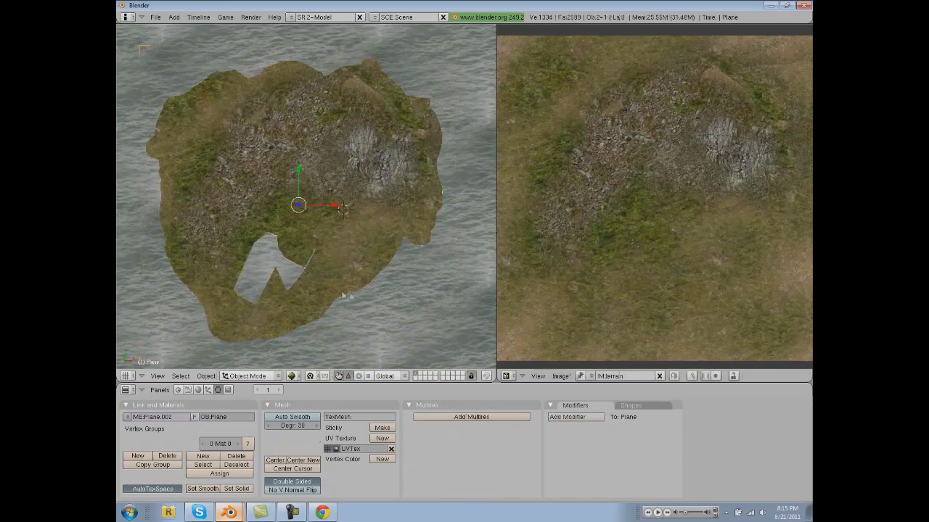
- Examine the finished textured island and the surrounding water from an angled view
middle_click_drag(344, 295, 283, 224)
scroll(279, 207, "up", 4)
scroll(279, 243, "down", 5)
scroll(327, 266, "down", 3)
scroll(338, 247, "down", 4)
scroll(257, 258, "up", 4)
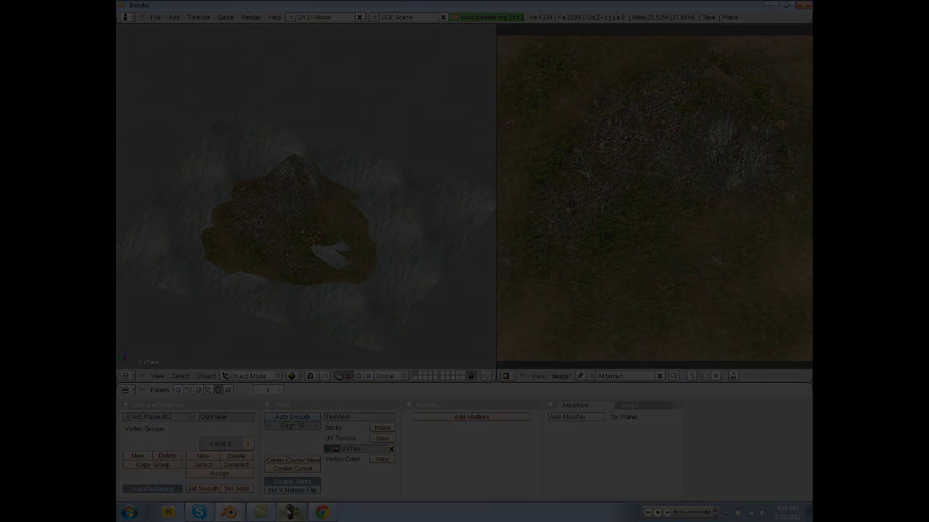